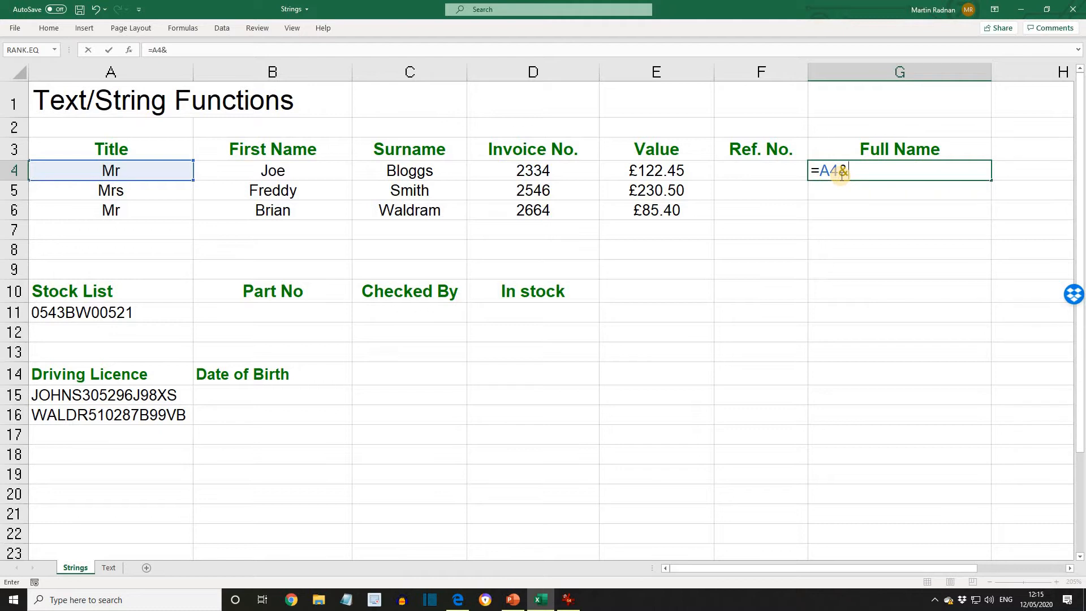
Finish the formula in G4 that joins A4, B4 and C4 with the & operator: =A4&B4&C4
type("B")
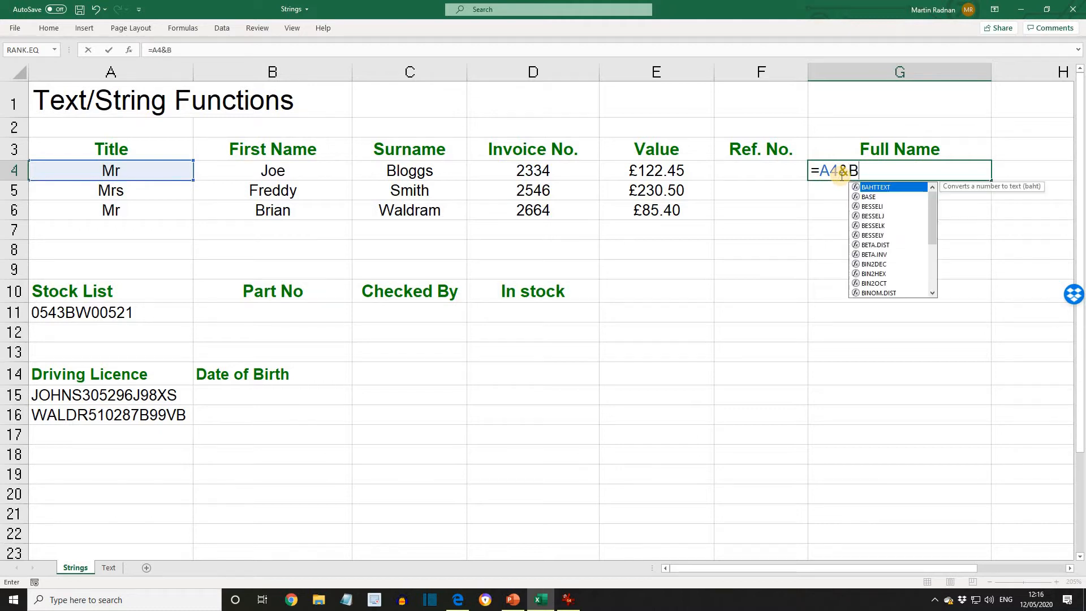
type("4&")
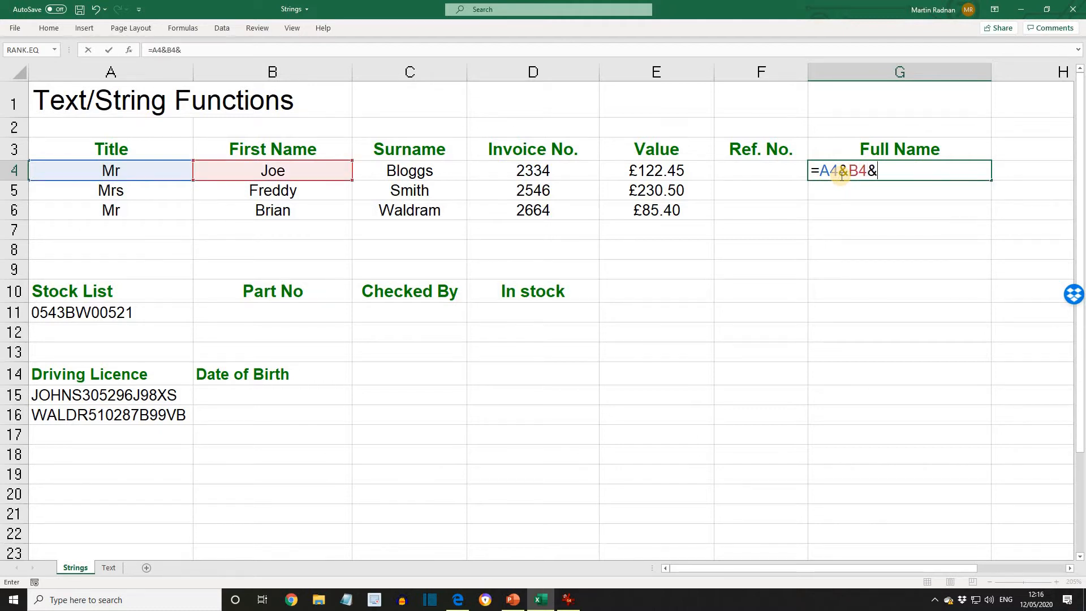
type("C4")
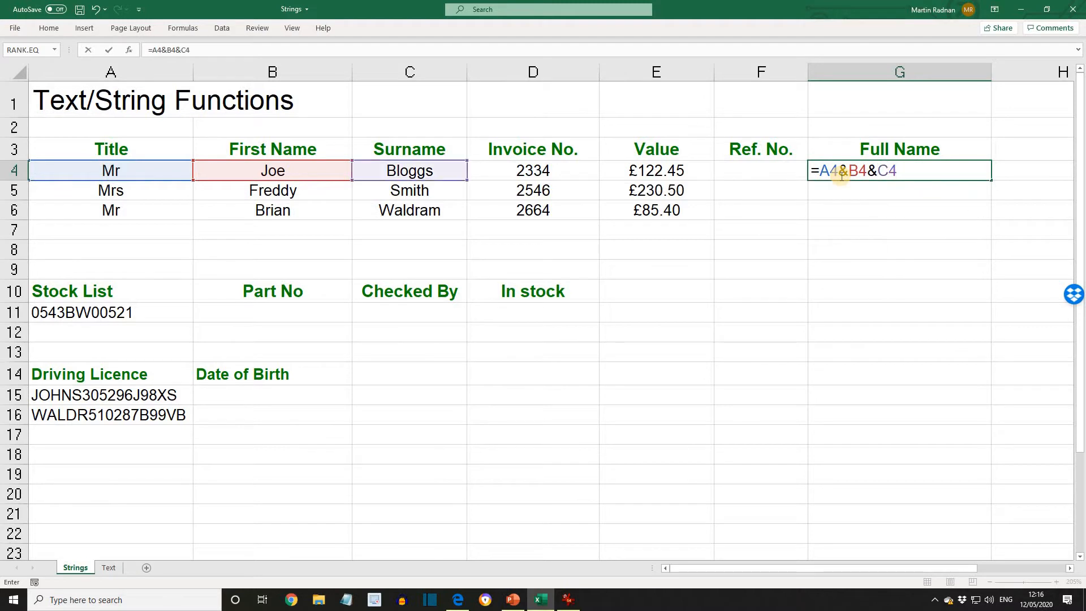
key("Return")
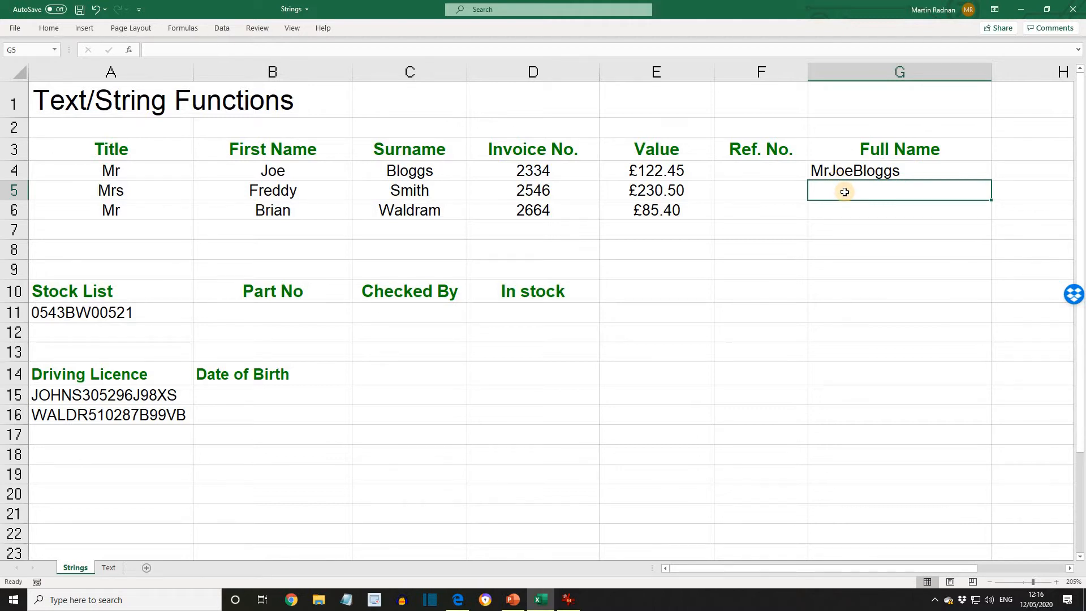
Enter a formula in G5 joining title, first name and surname with spaces: =A5&" "&B5&" "&C5
type("=A")
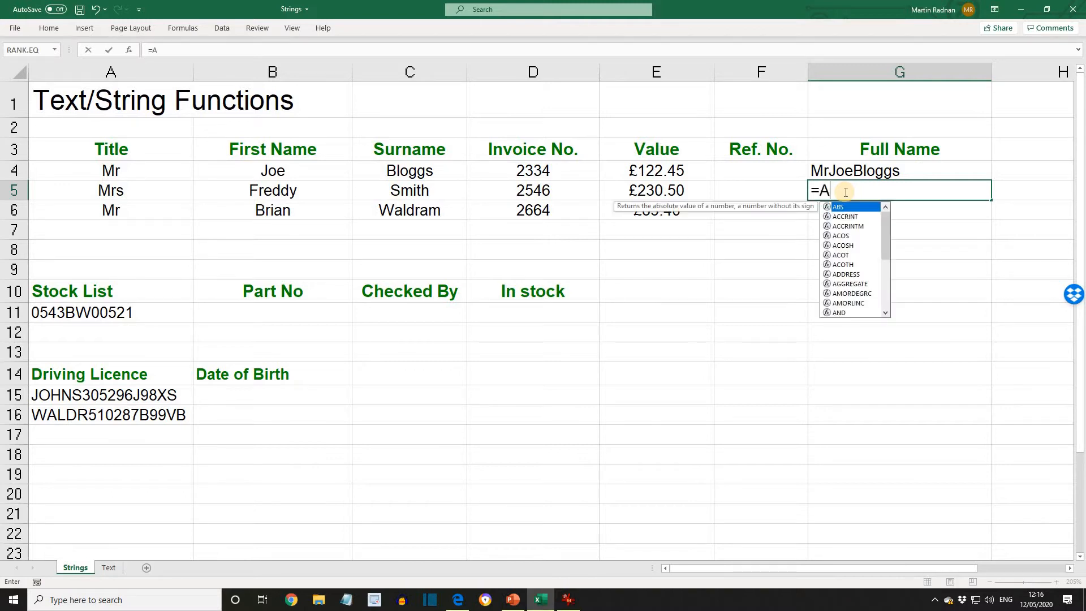
type("5")
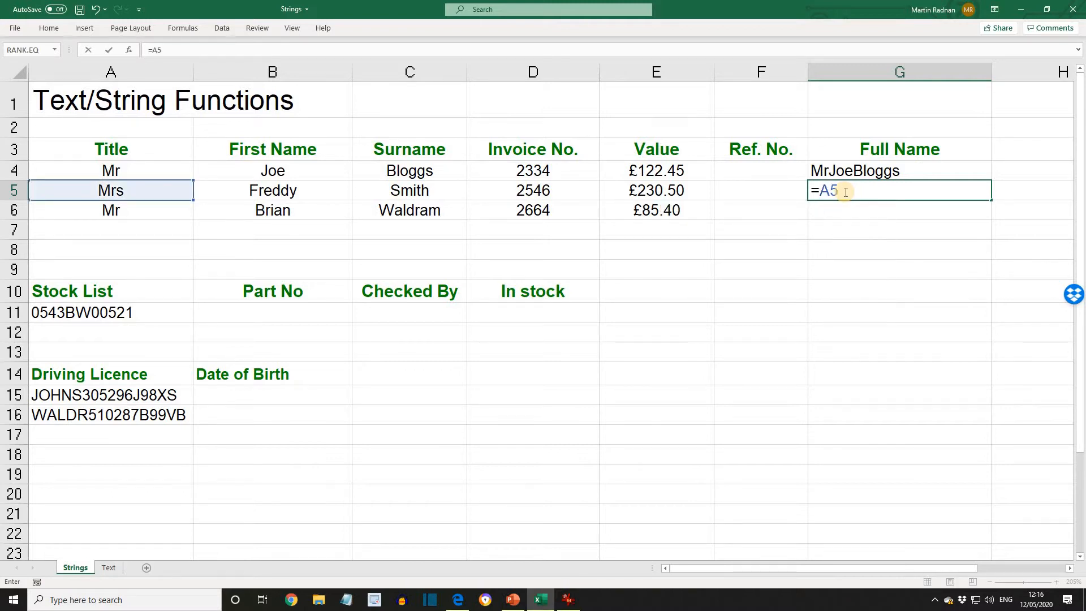
type("&\" \"&B")
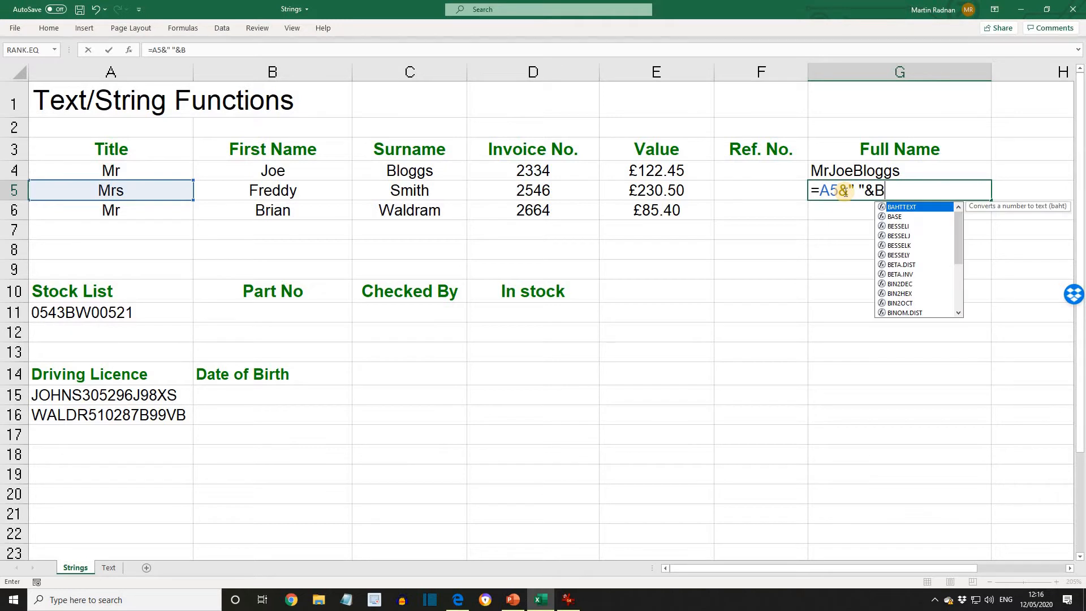
type("5")
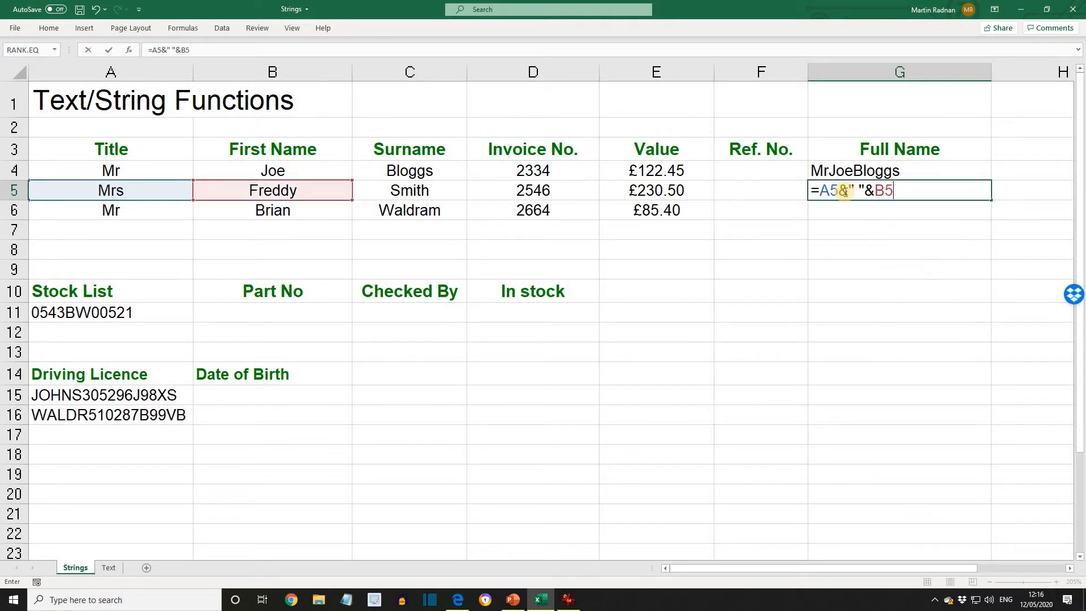
type("&\" \"&C5")
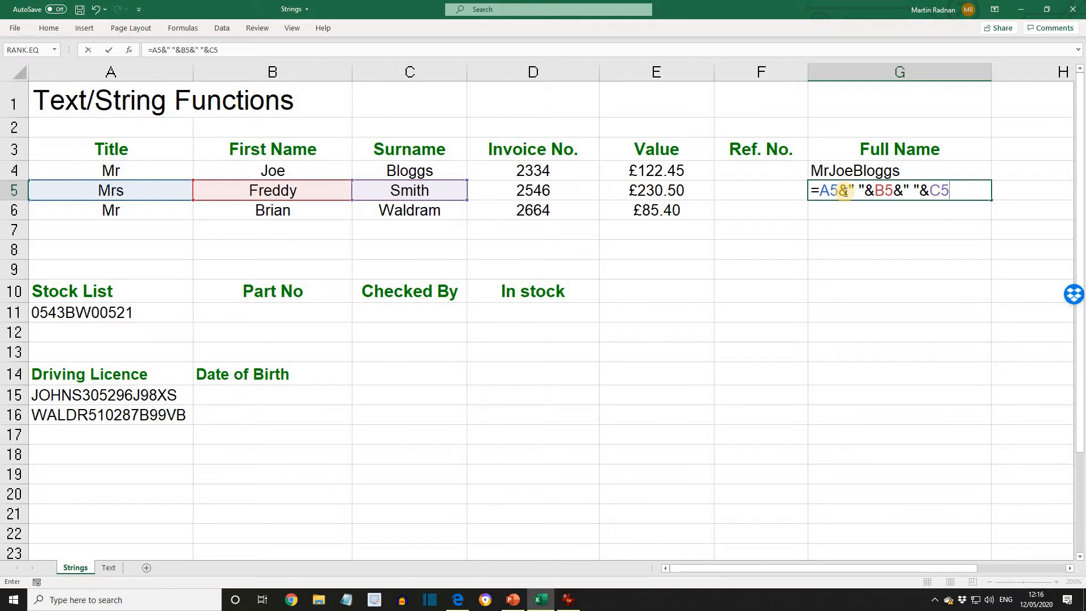
key("Return")
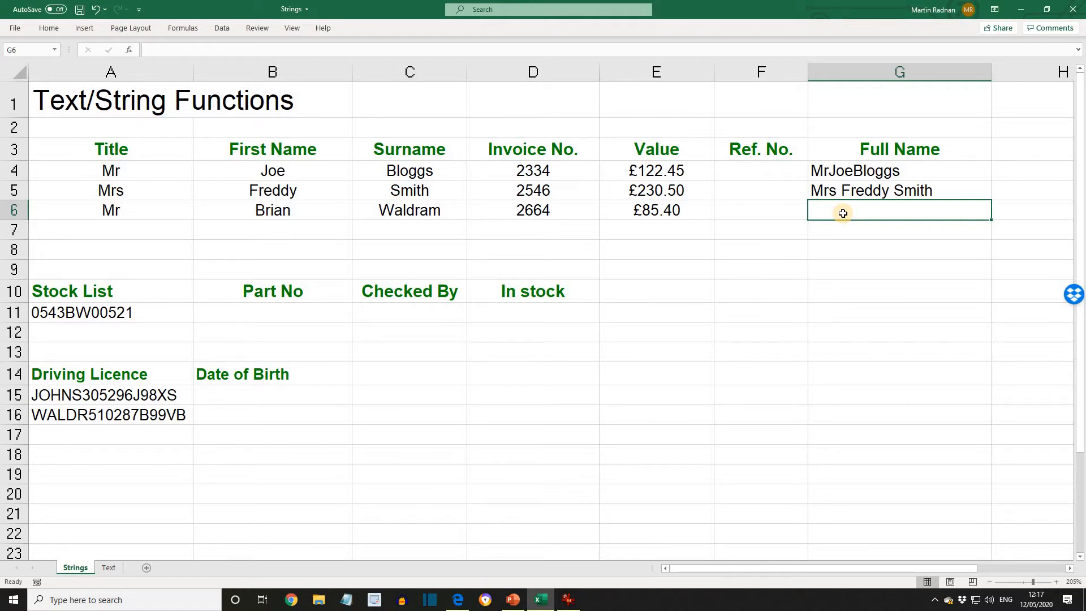
Enter =CONCATENATE(A6," ",B6," ",C6) in G6 to build the full name with spaces
type("=CON")
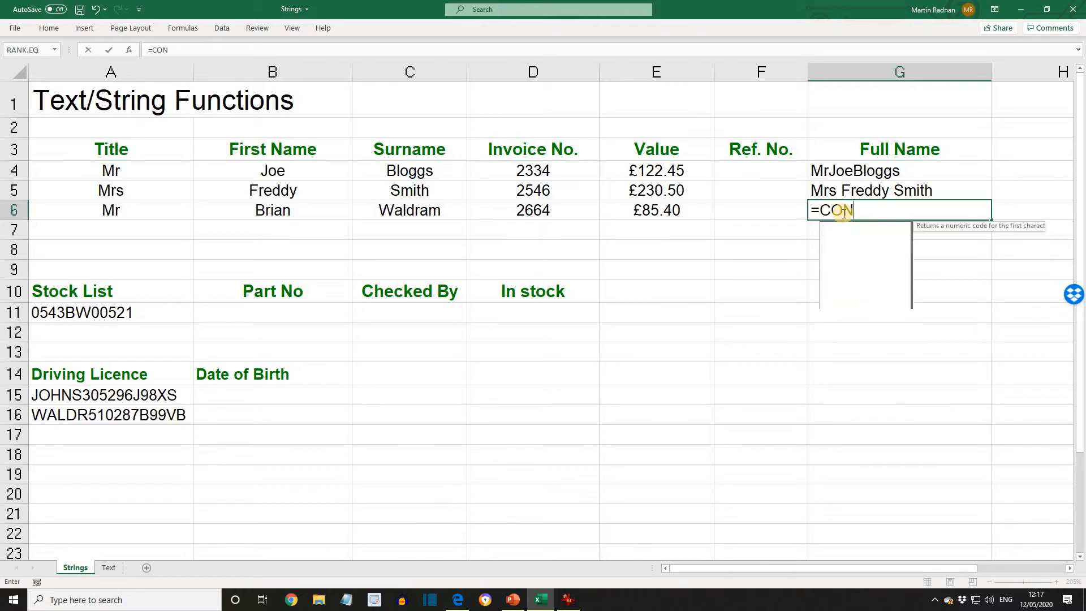
type("CATENAT")
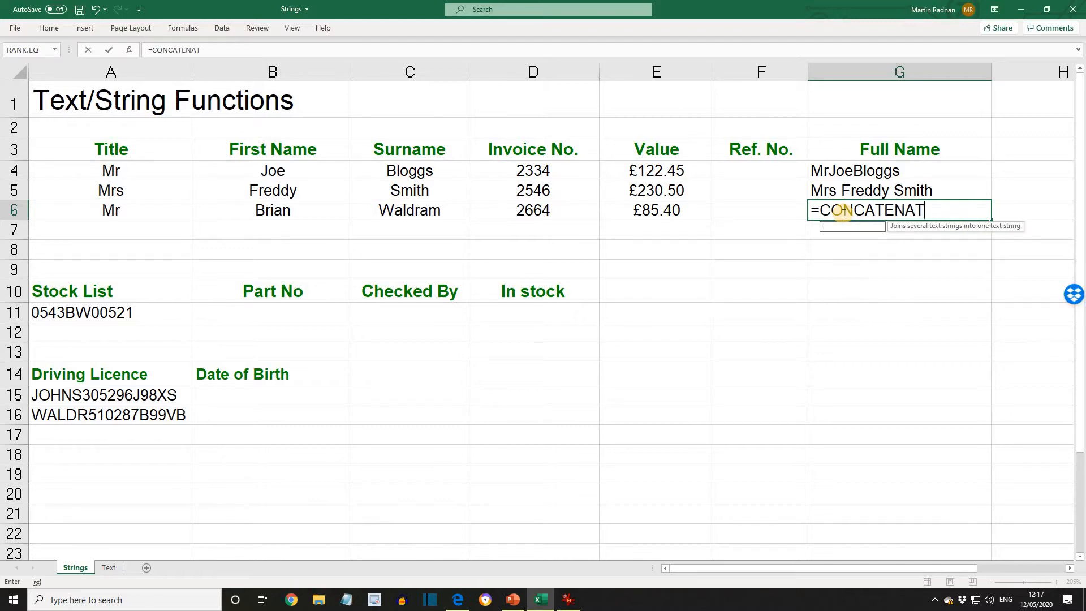
type("E(")
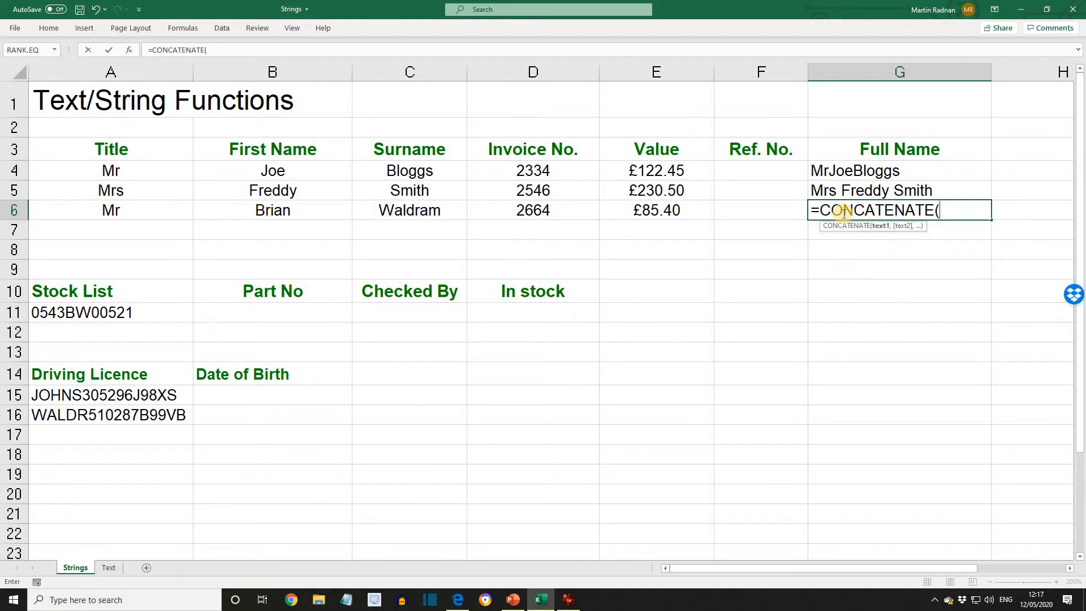
type("A6")
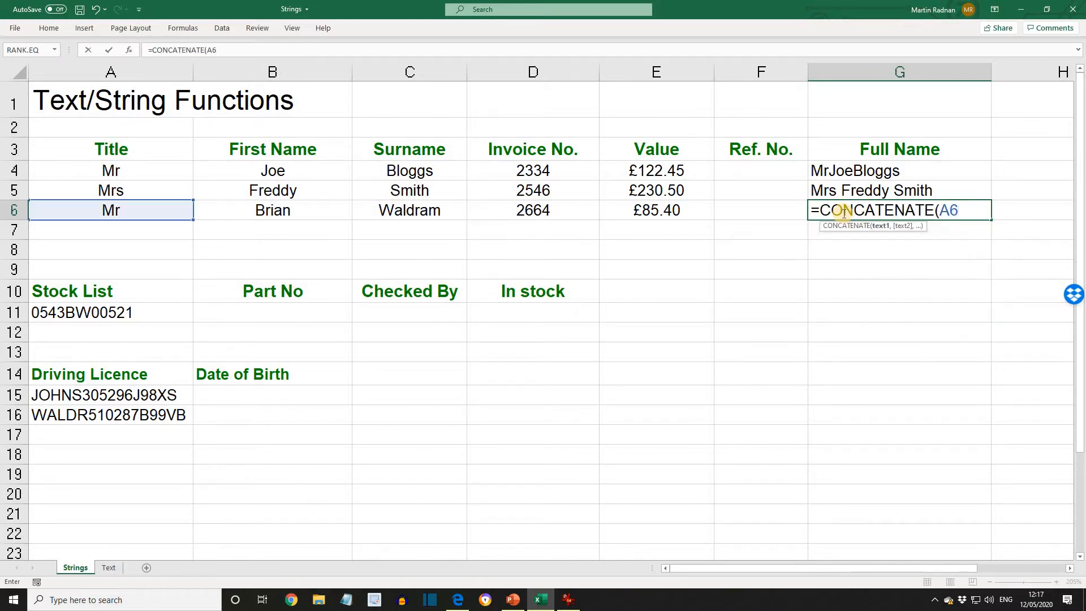
type(",\" \",B")
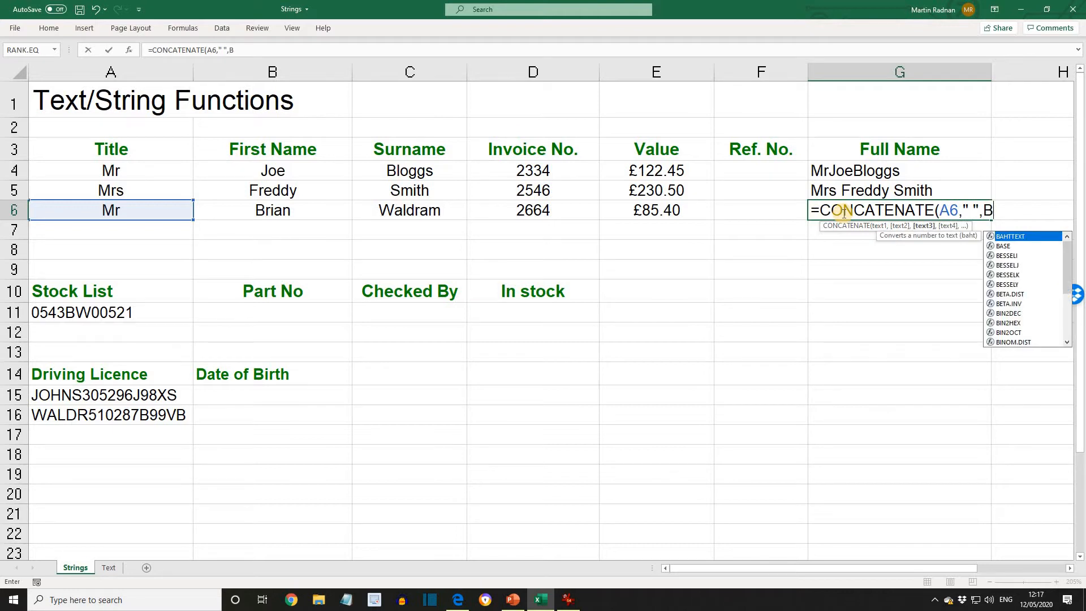
type("6,")
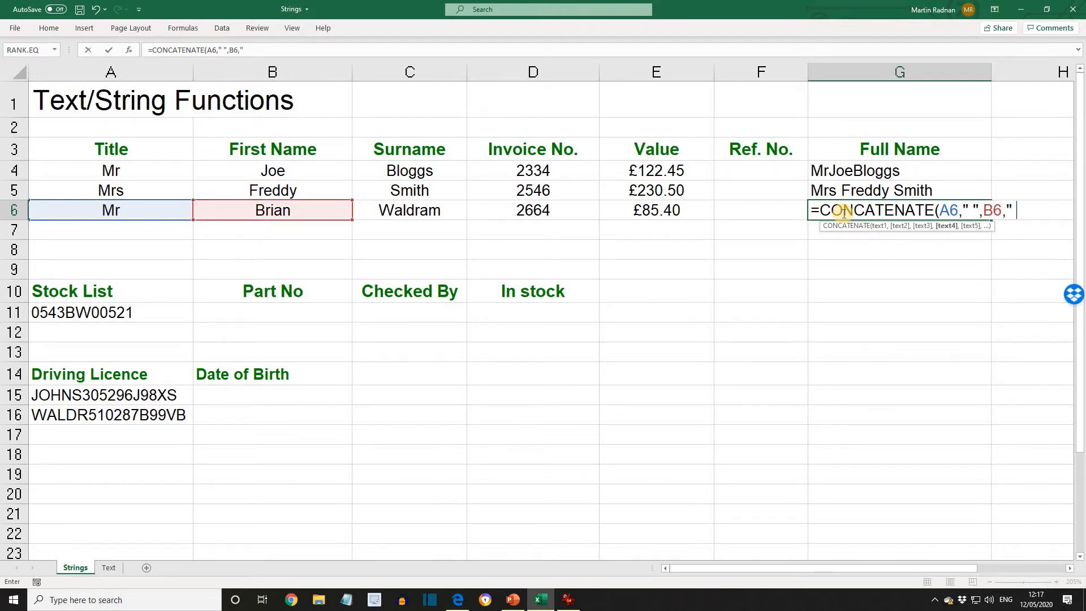
type("\" \"")
type(",")
type("C")
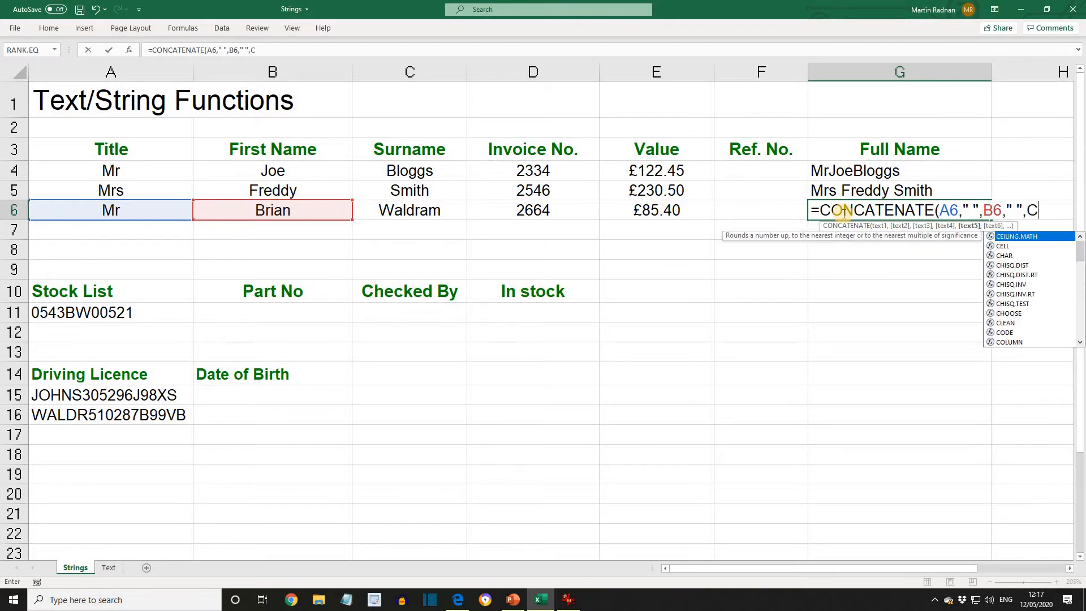
type("6)")
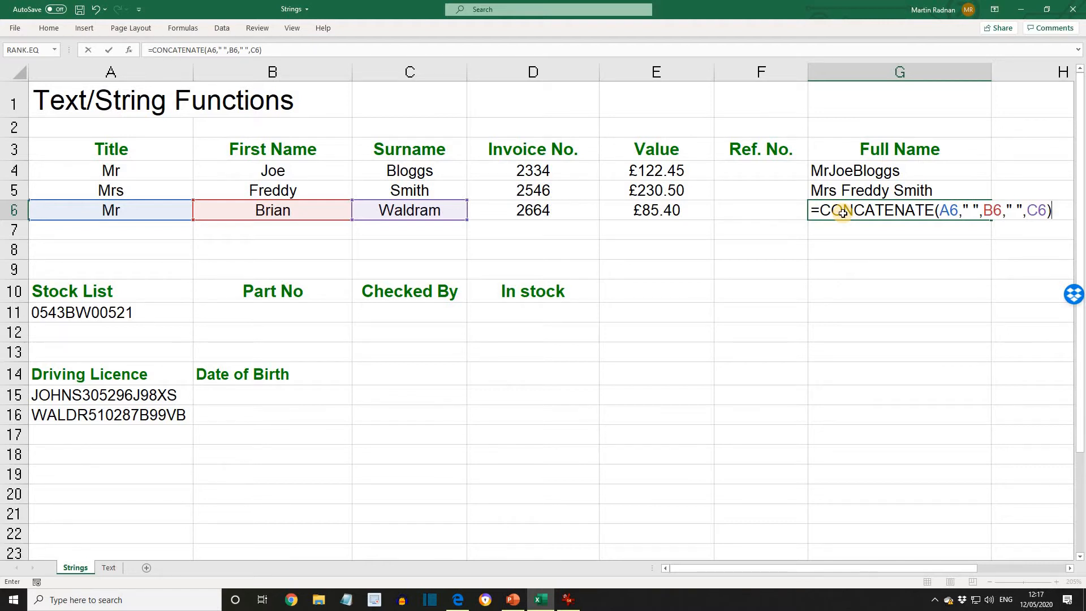
key("Return")
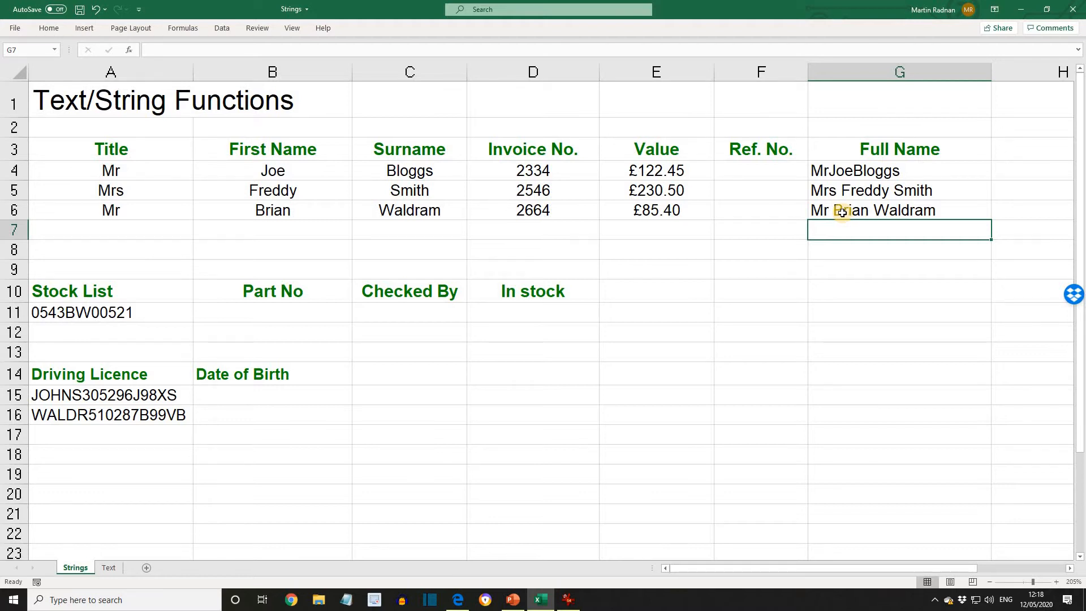
Copy the CONCATENATE formula from G6 and paste it into G4:G5
left_click(844, 214)
right_click(843, 214)
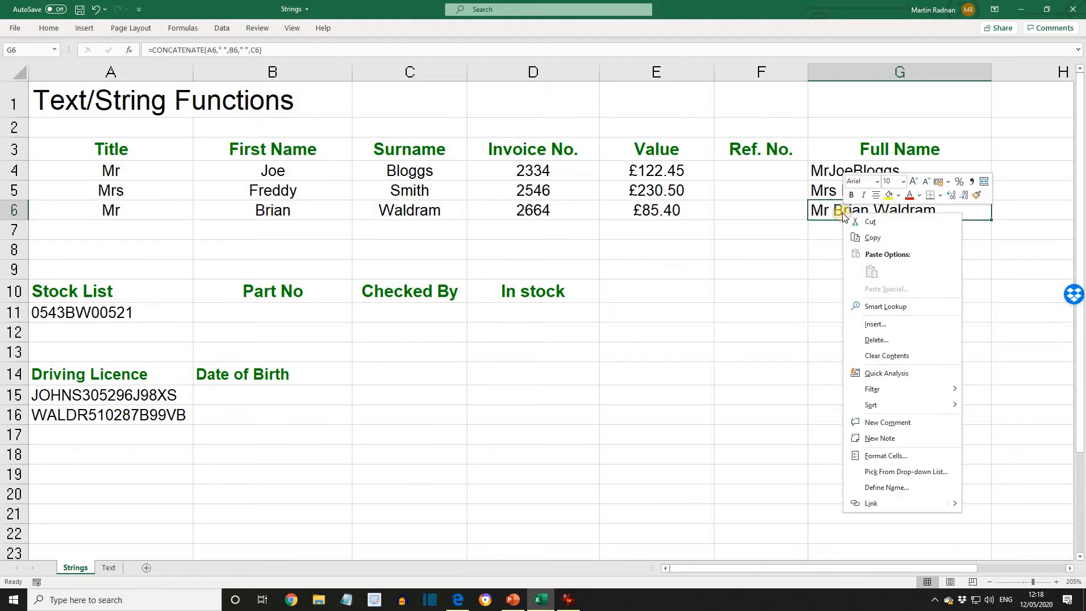
left_click(867, 232)
left_click_drag(849, 192, 850, 175)
right_click(851, 177)
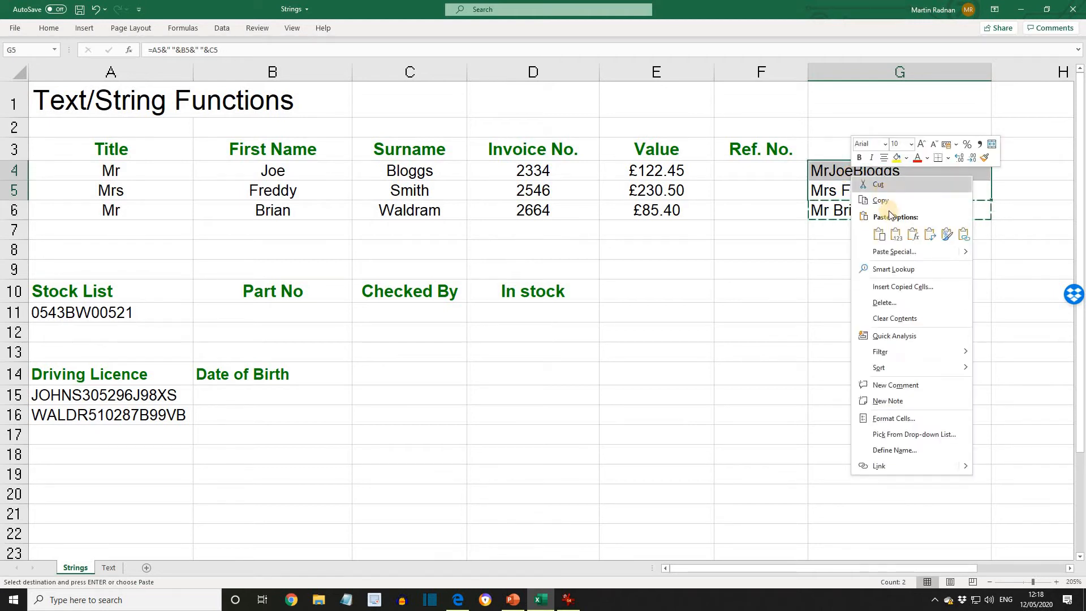
left_click(886, 236)
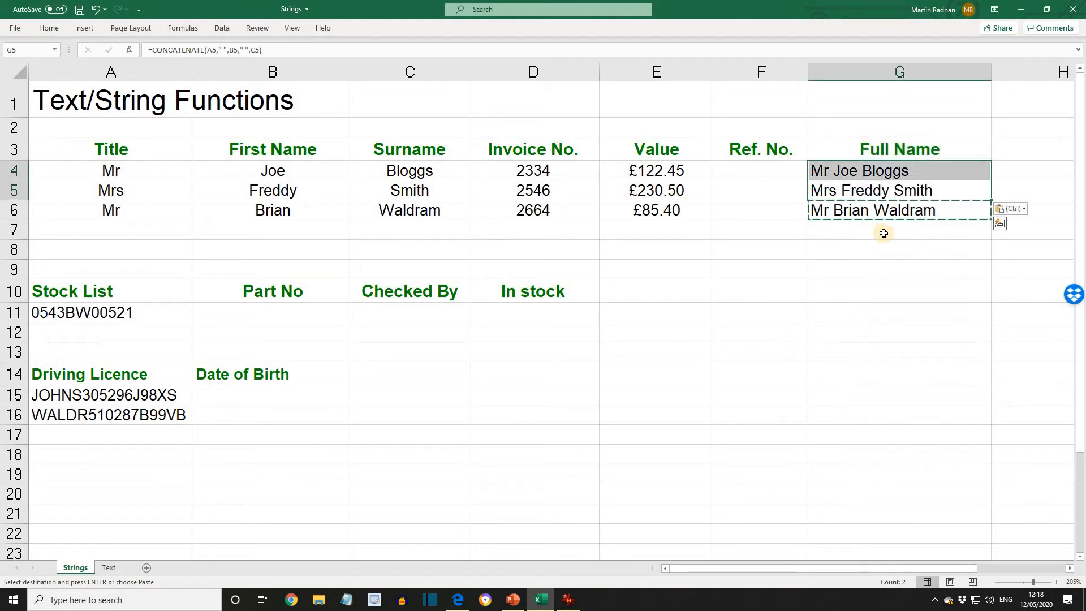
Enter =LEFT(B4,1)&LEFT(C4,1)&D4 in F4 to build a reference number from initials and invoice number
left_click(771, 173)
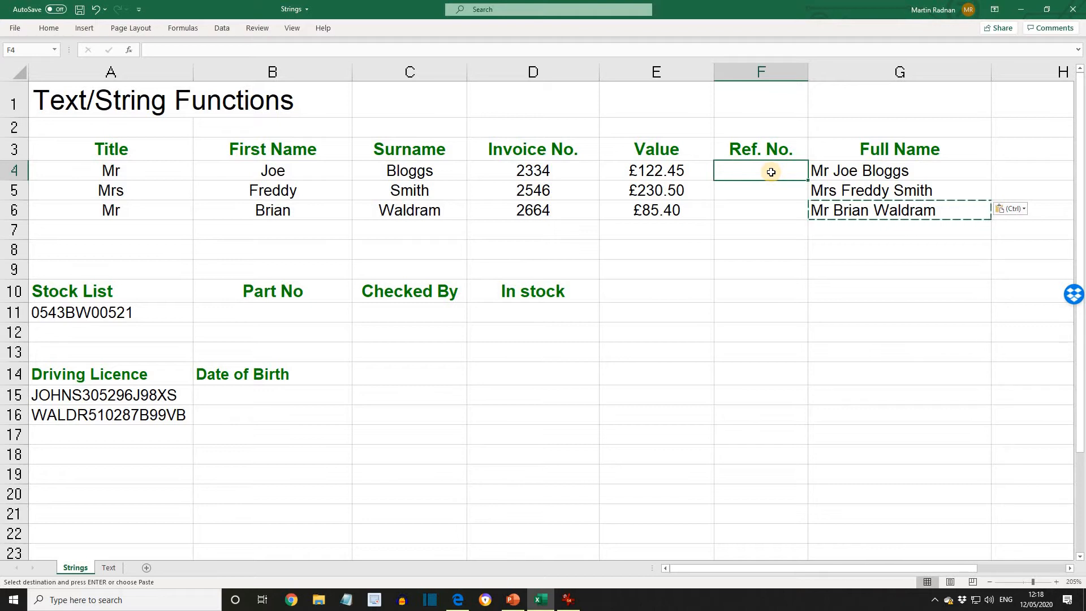
type("=LEFT")
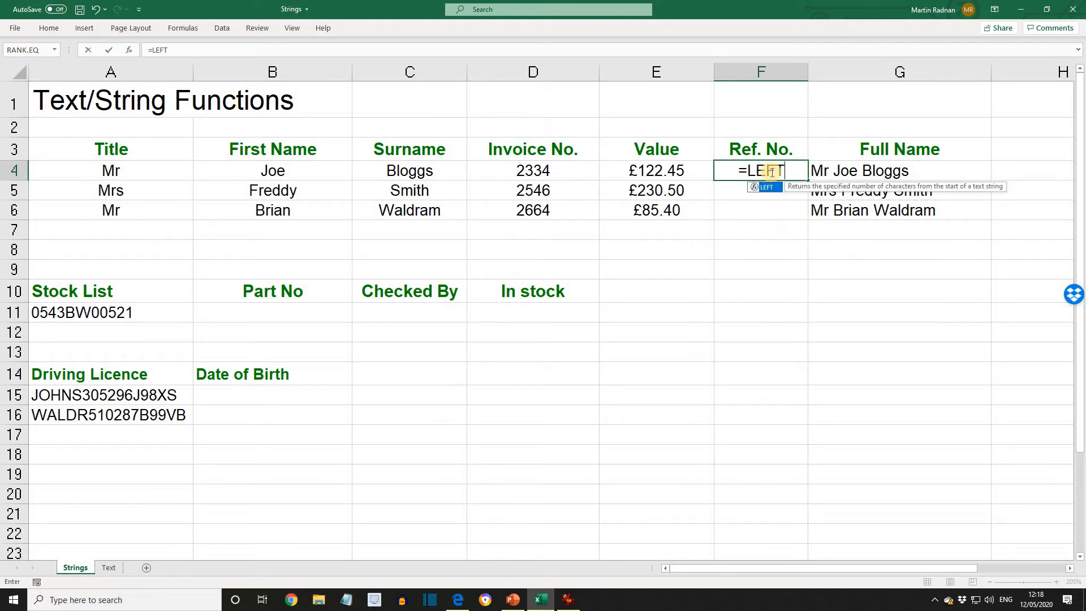
type("(")
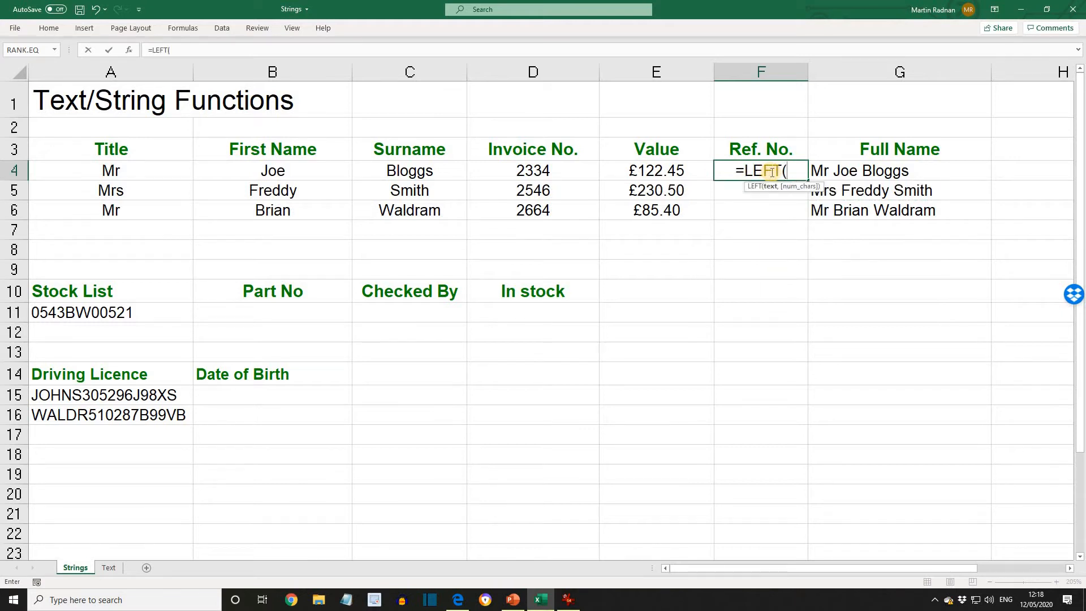
type("B4")
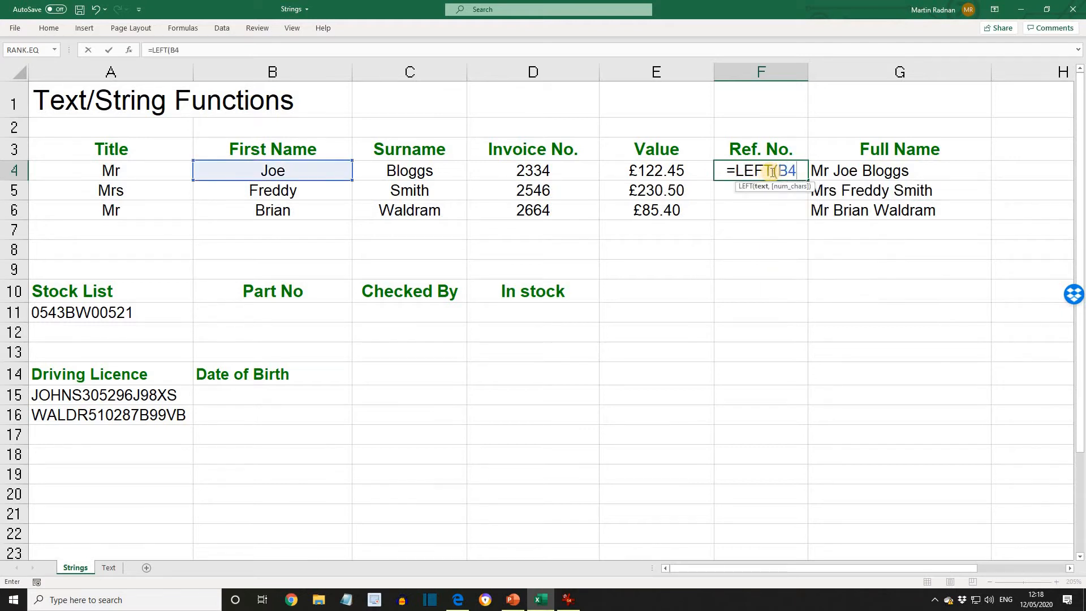
type(",1)")
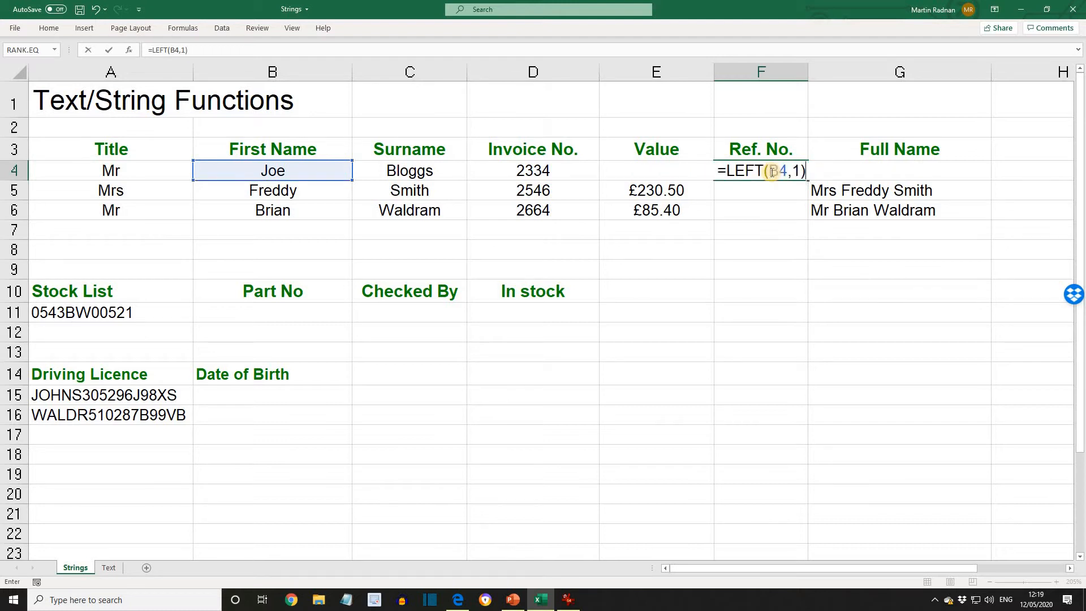
type("&")
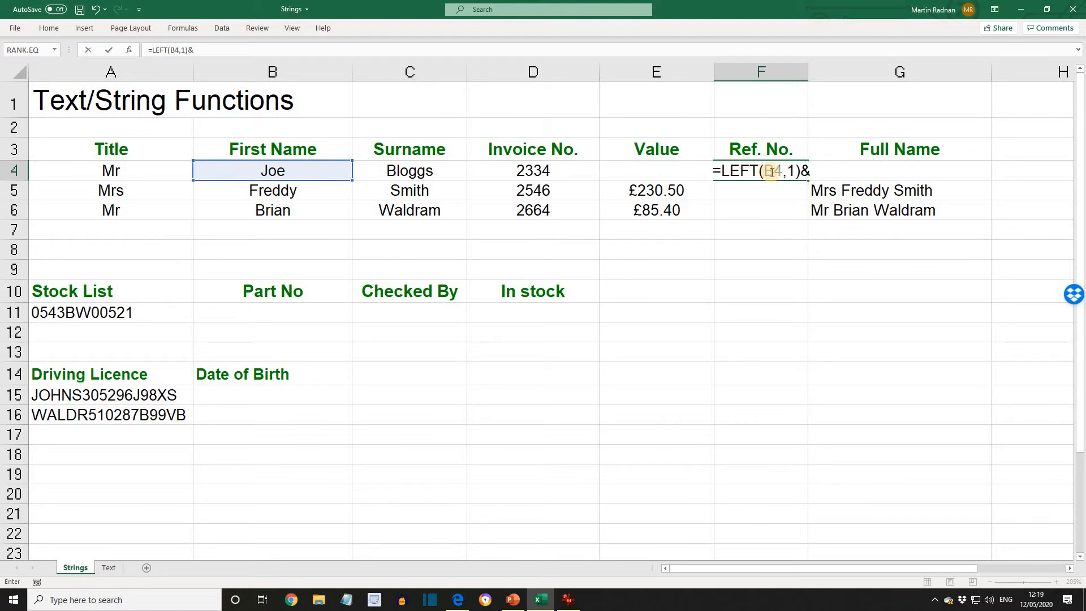
type("LEFT")
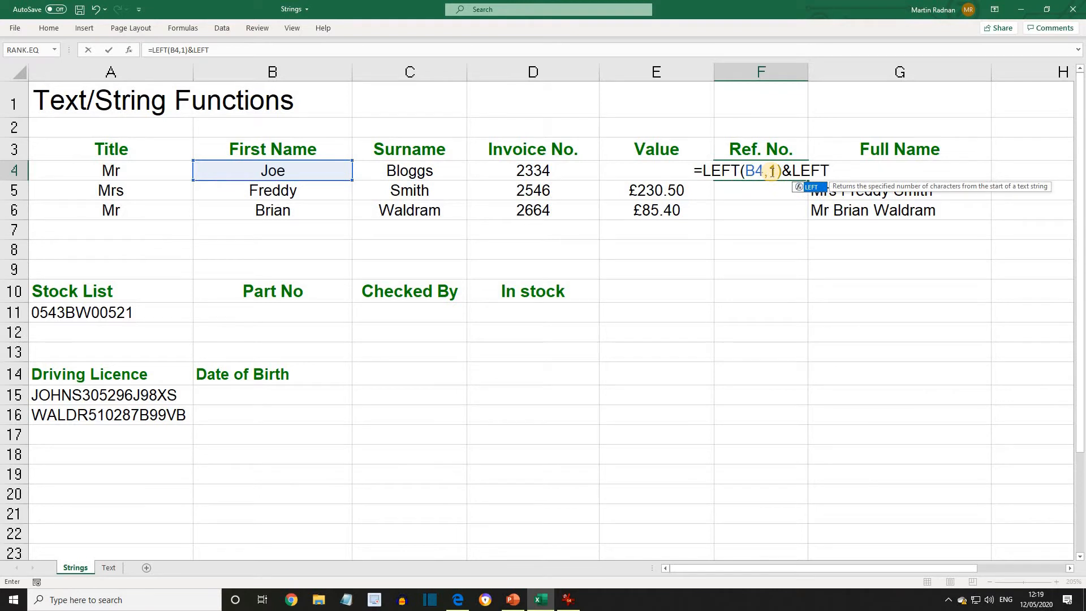
type("(C")
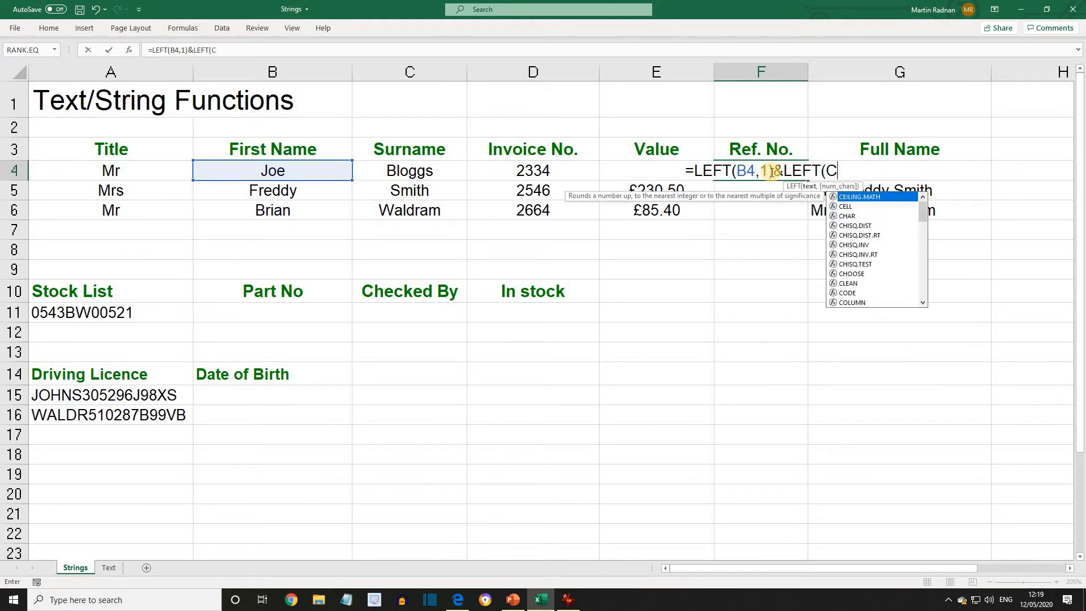
type("4,1")
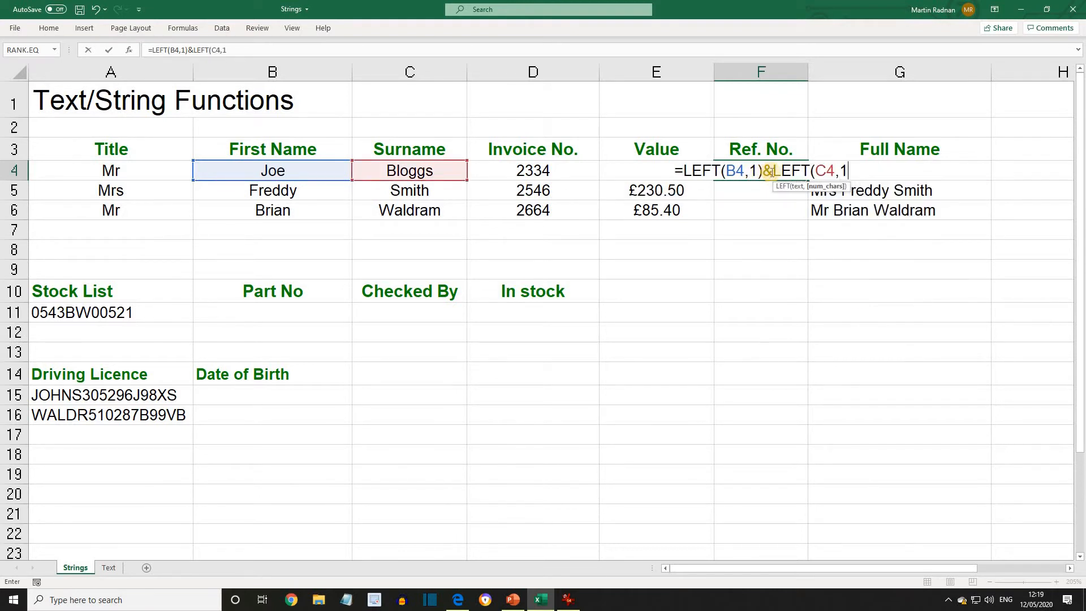
type(")")
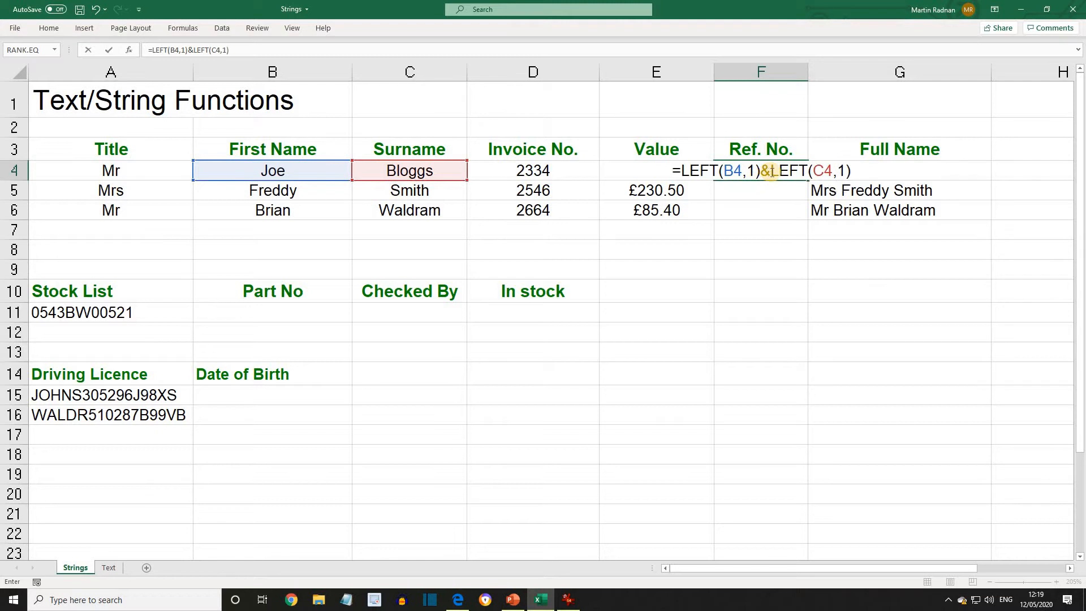
type("&")
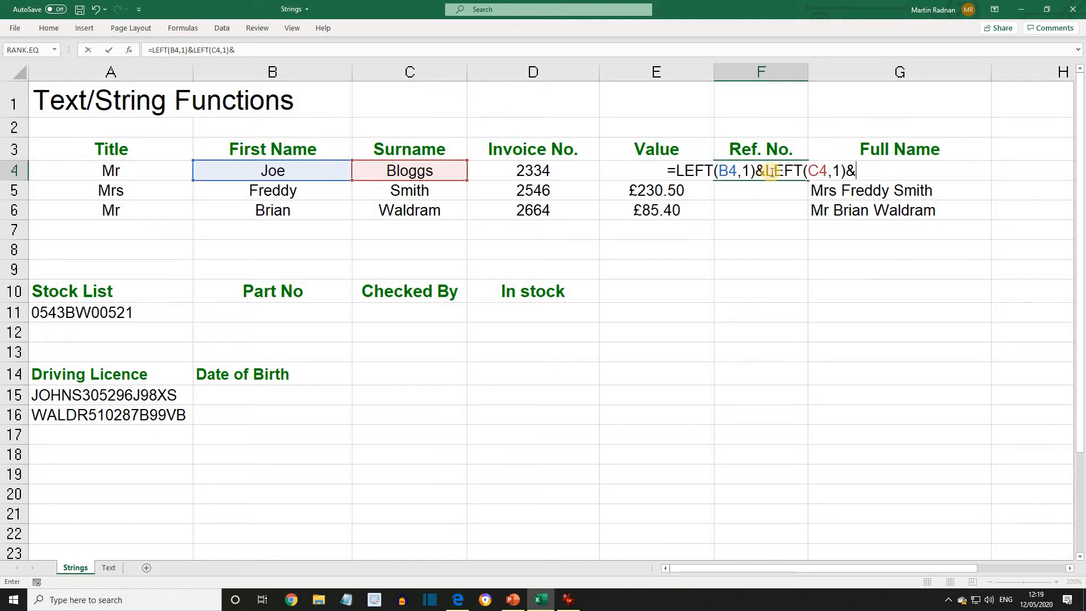
type("D4")
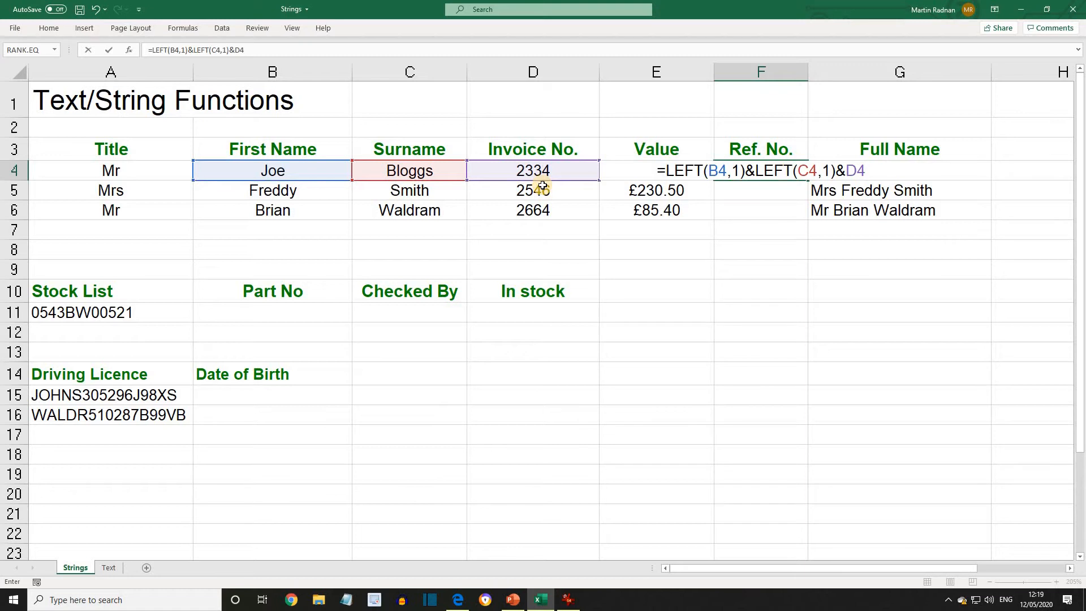
key("Return")
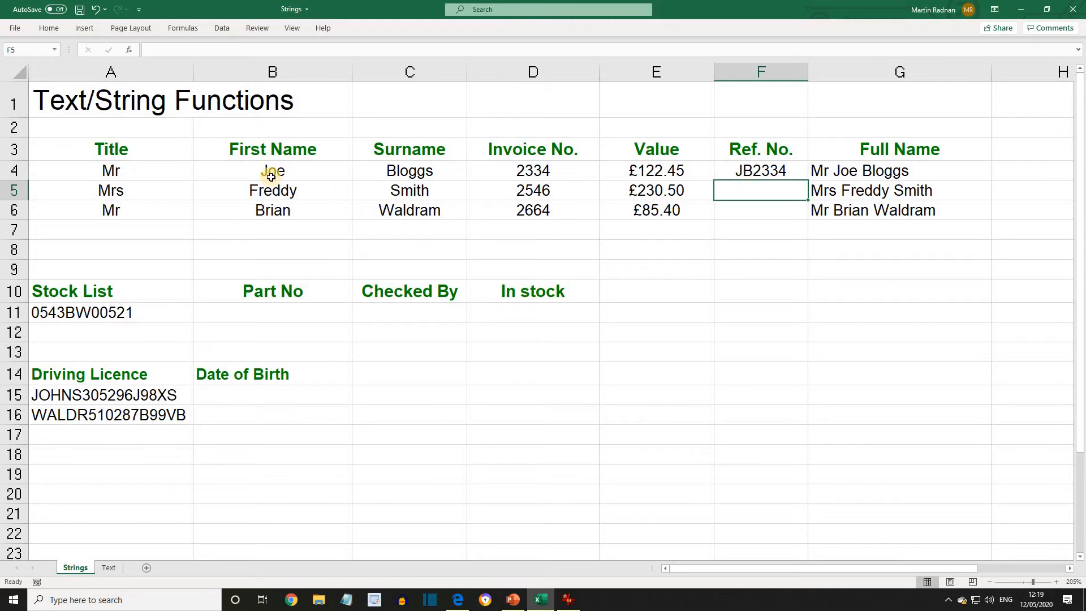
Copy the reference-number formula from F4 and paste it into F5:F6
left_click(745, 173)
right_click(745, 174)
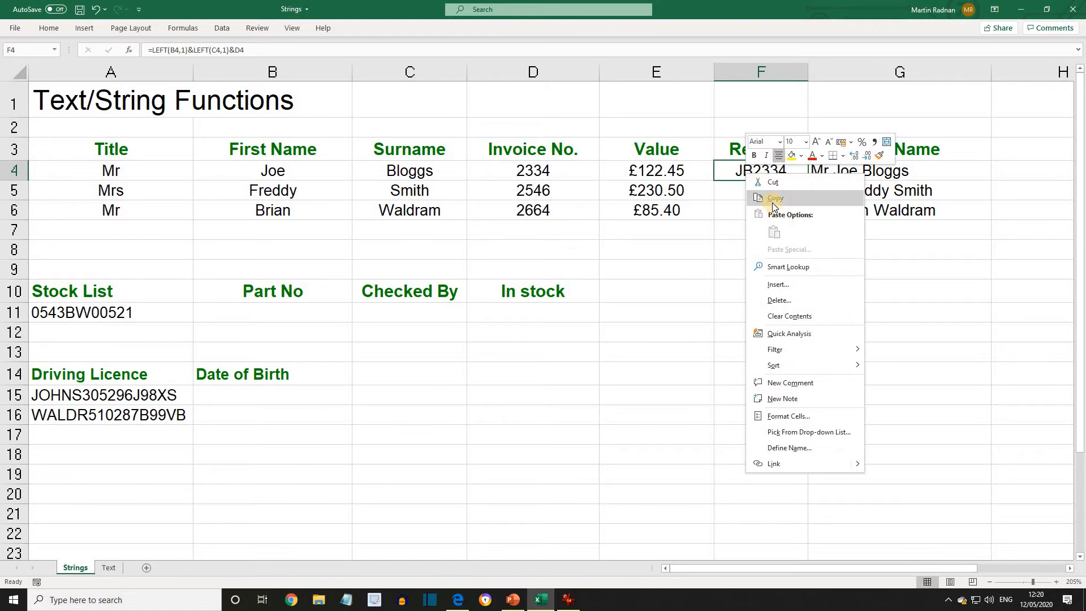
left_click(764, 194)
left_click_drag(746, 193, 754, 209)
right_click(753, 208)
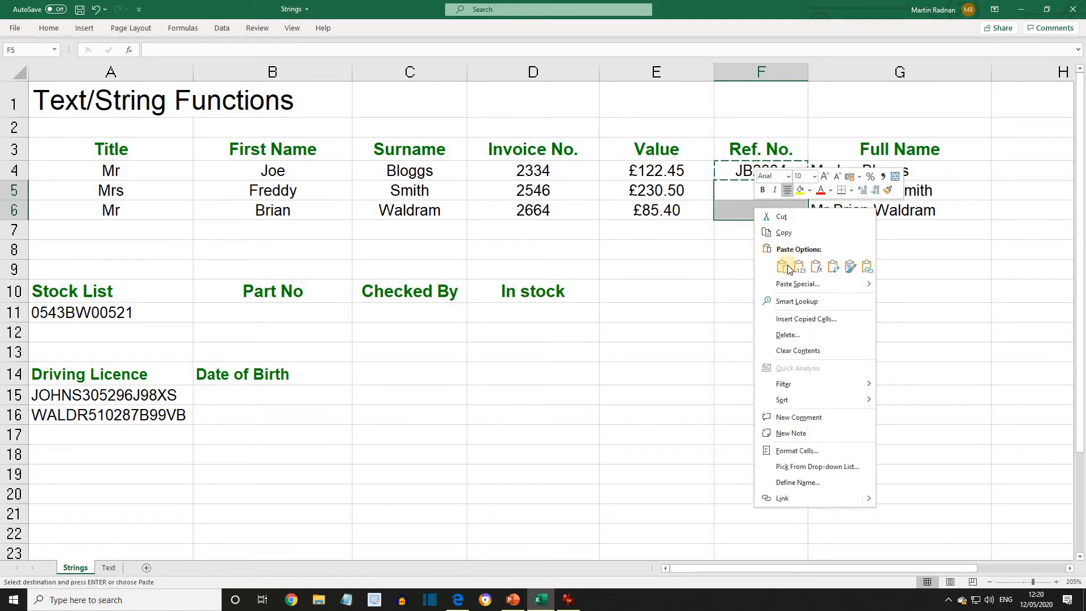
left_click(778, 250)
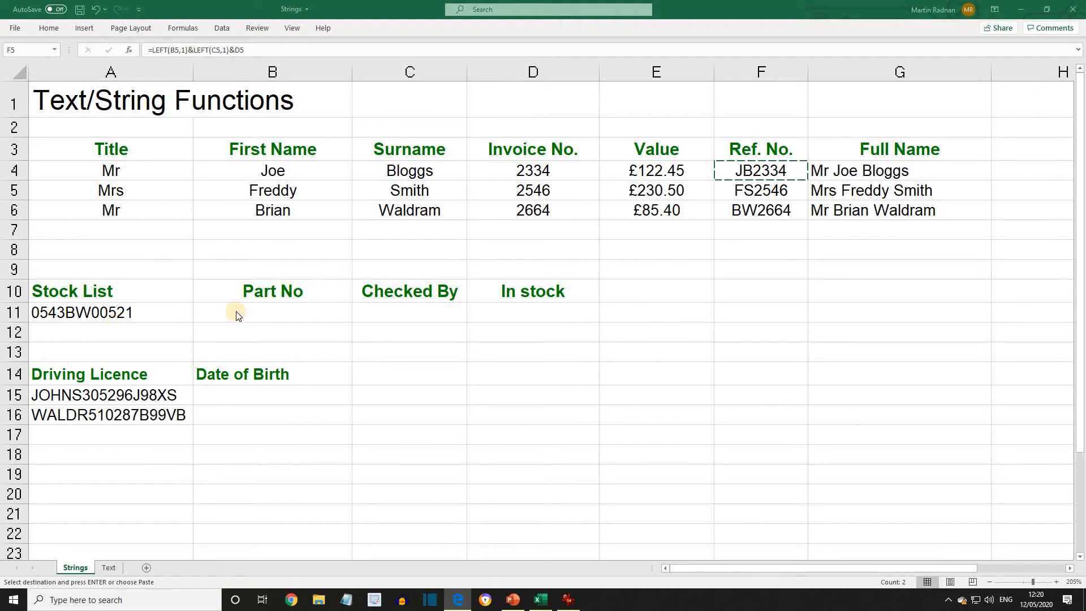
key("ctrl+v")
Enter =LEFT(A11,4) in B11 to extract the part number from the stock code
left_click(251, 310)
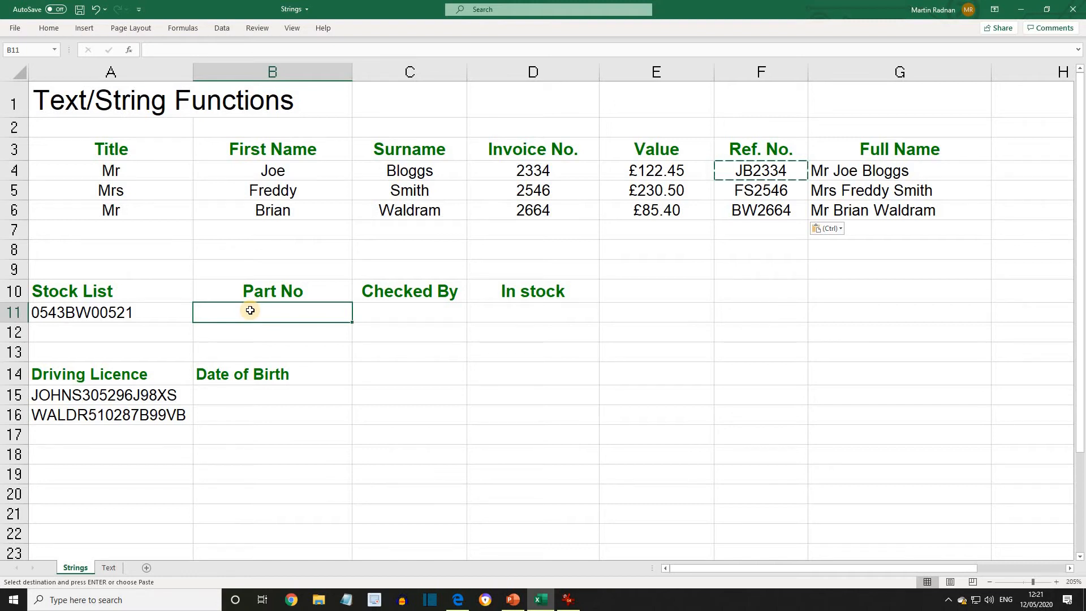
type("=")
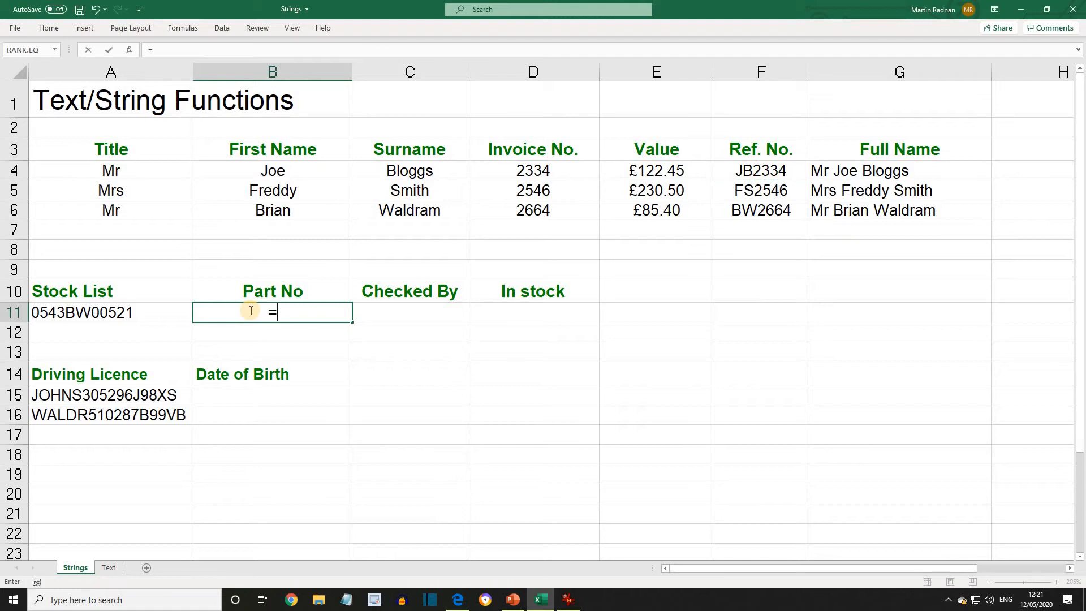
type("LEFT")
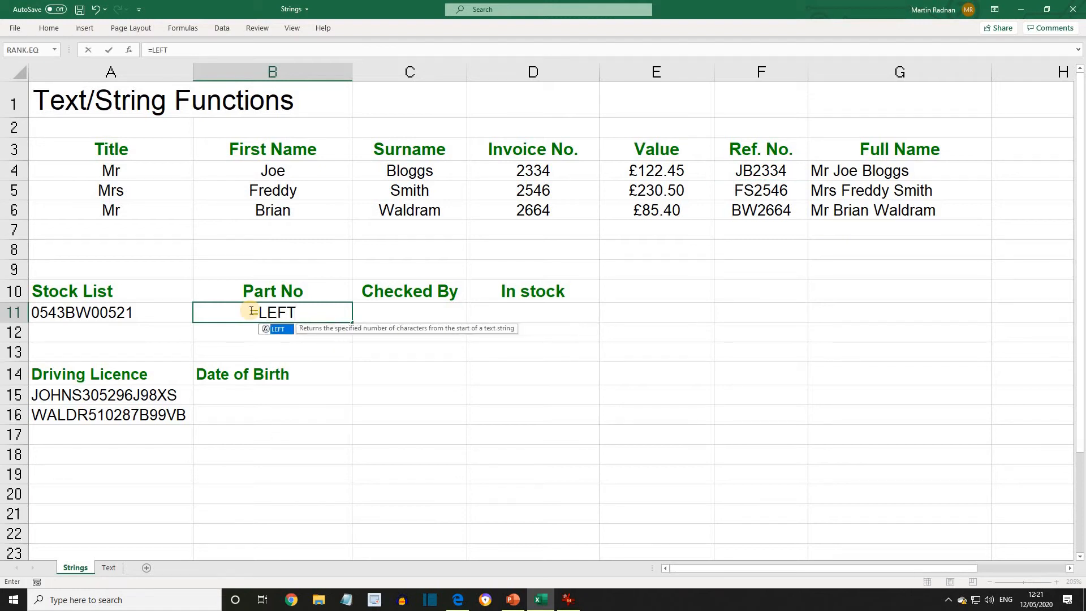
type("(A")
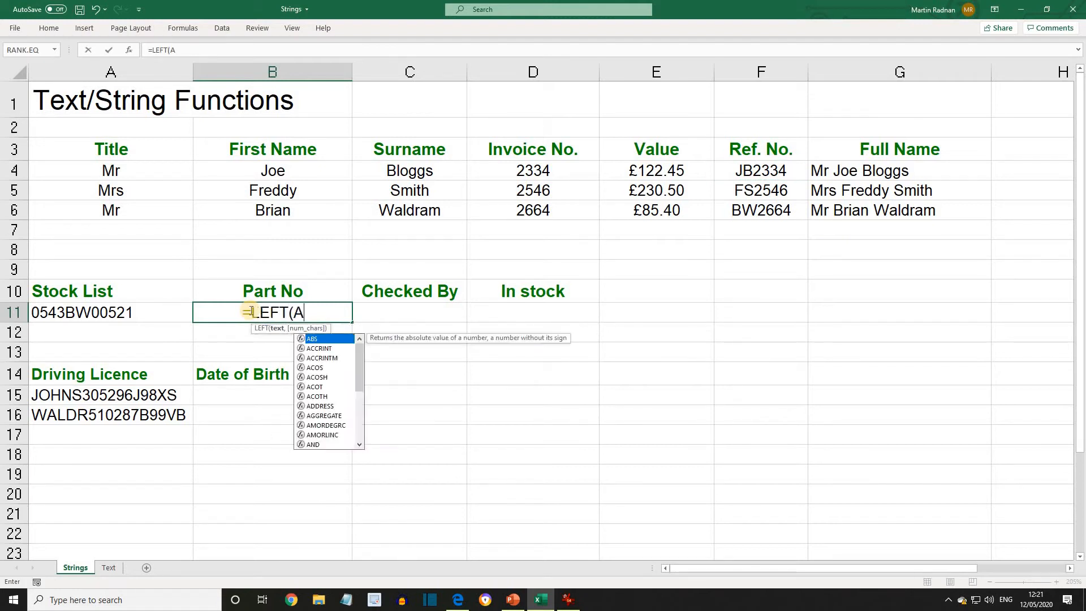
type("11,4")
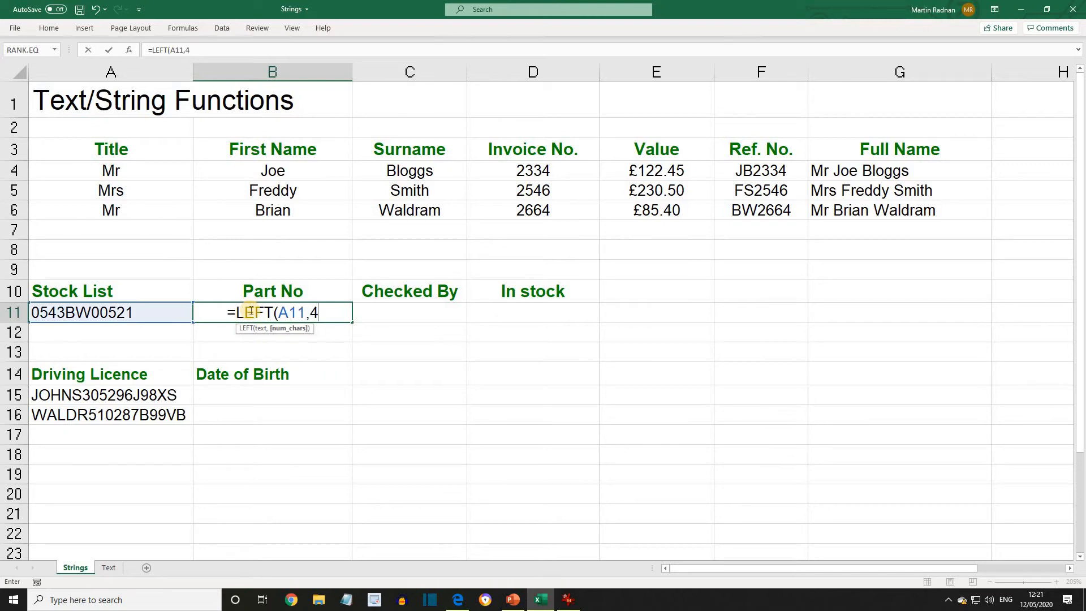
type(")")
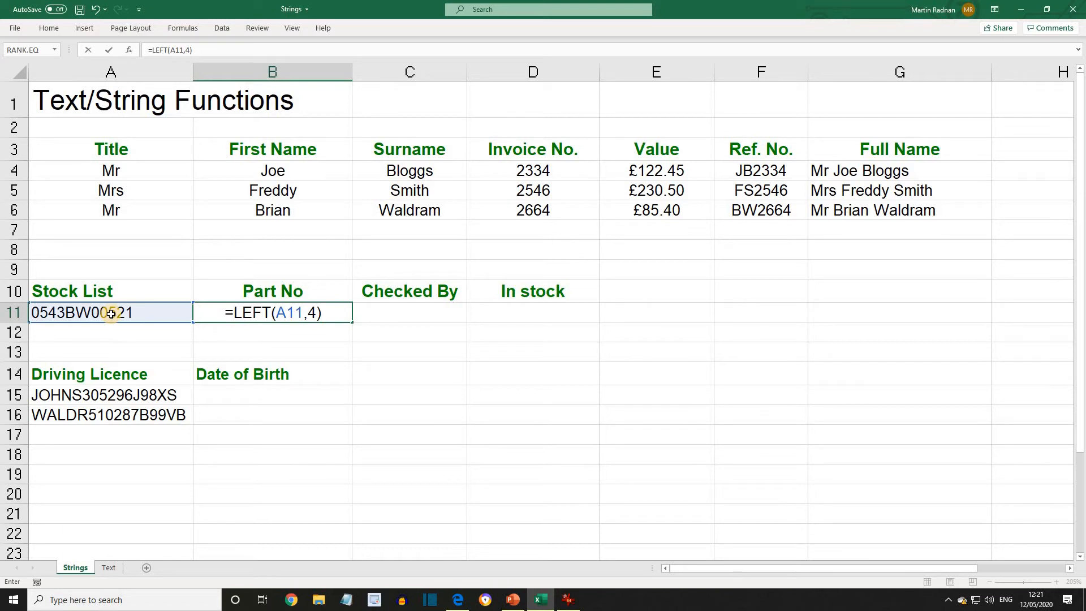
key("Return")
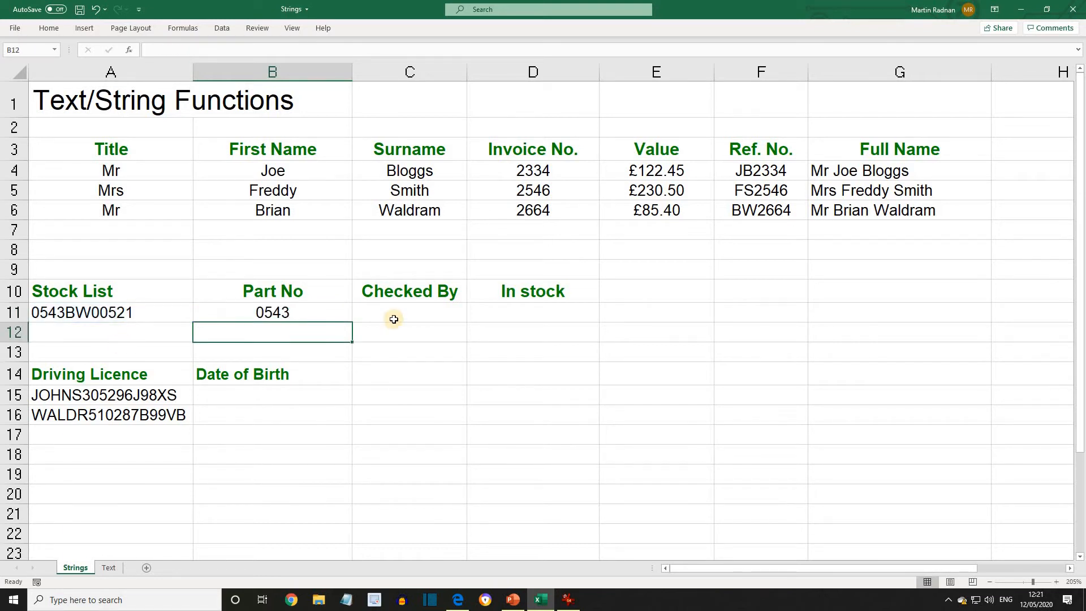
Enter =MID(A11,5,2) in C11 to extract the checker's initials from the stock code
left_click(394, 320)
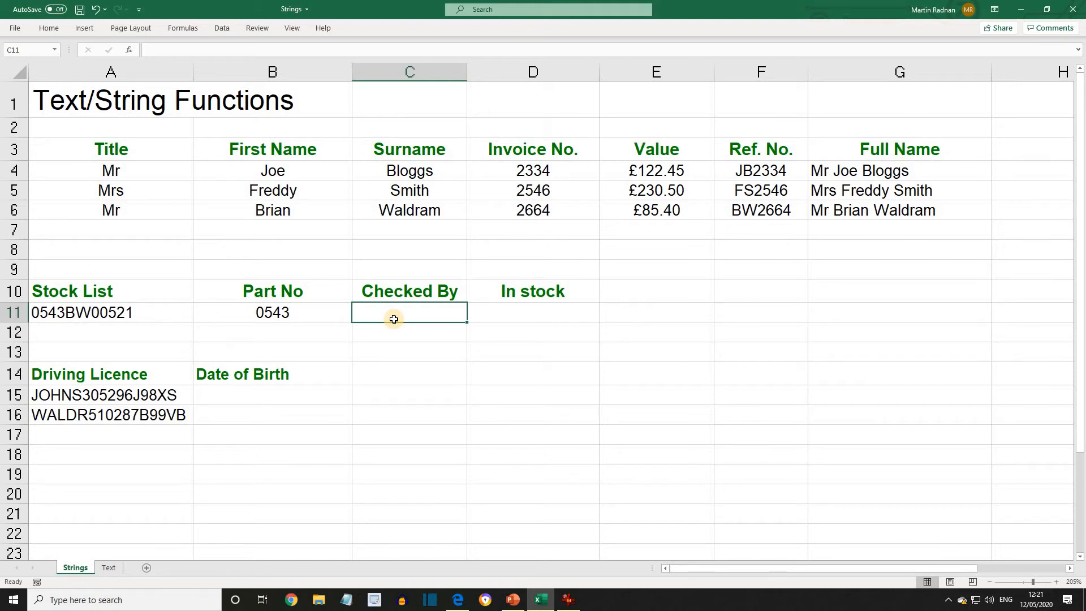
type("=MI")
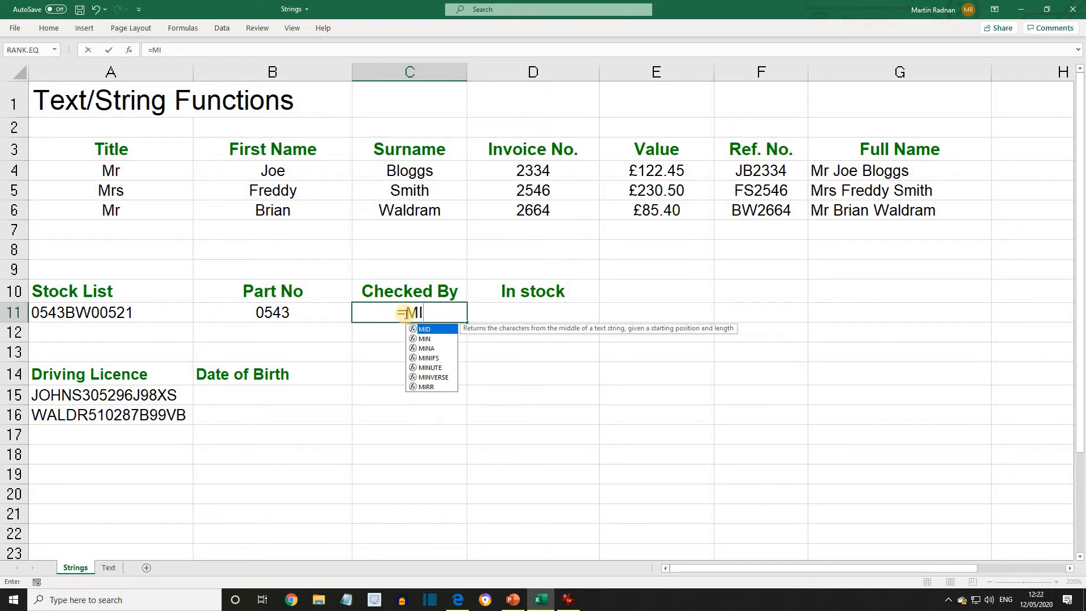
type("D(")
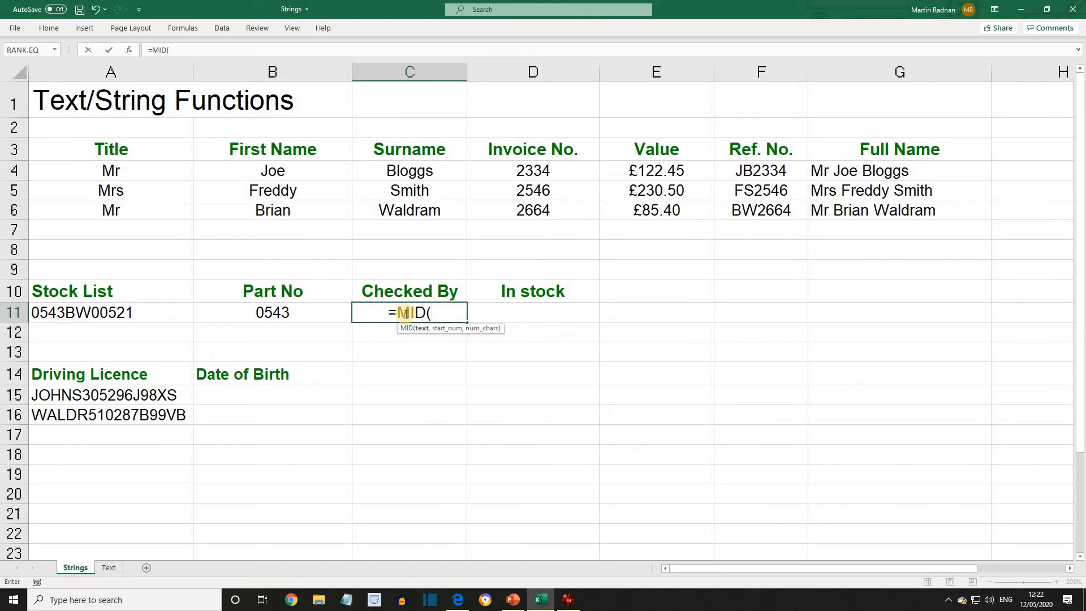
type("A11")
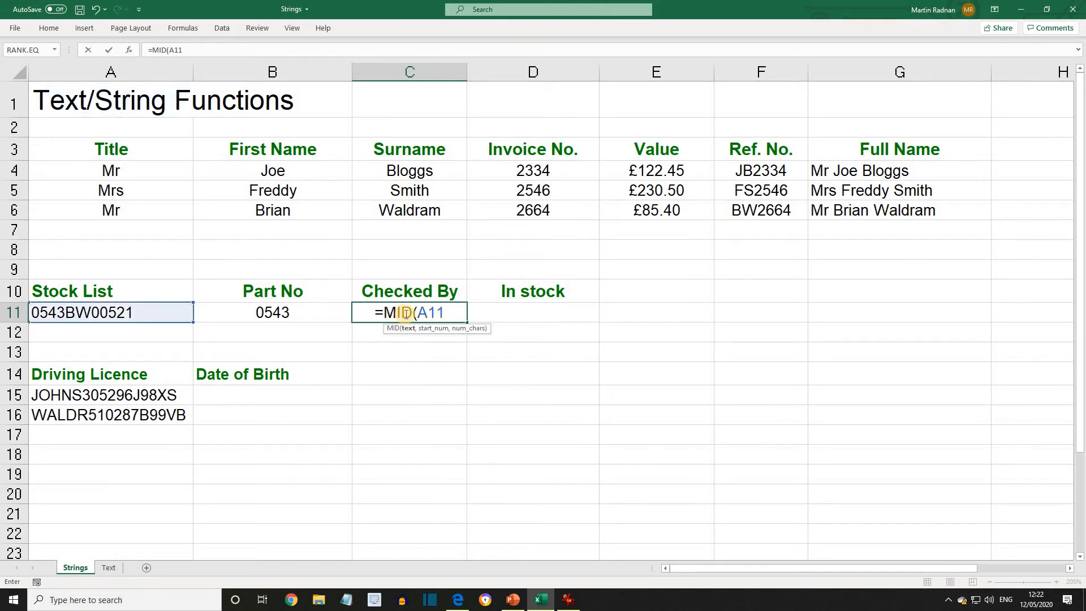
type(",5,2")
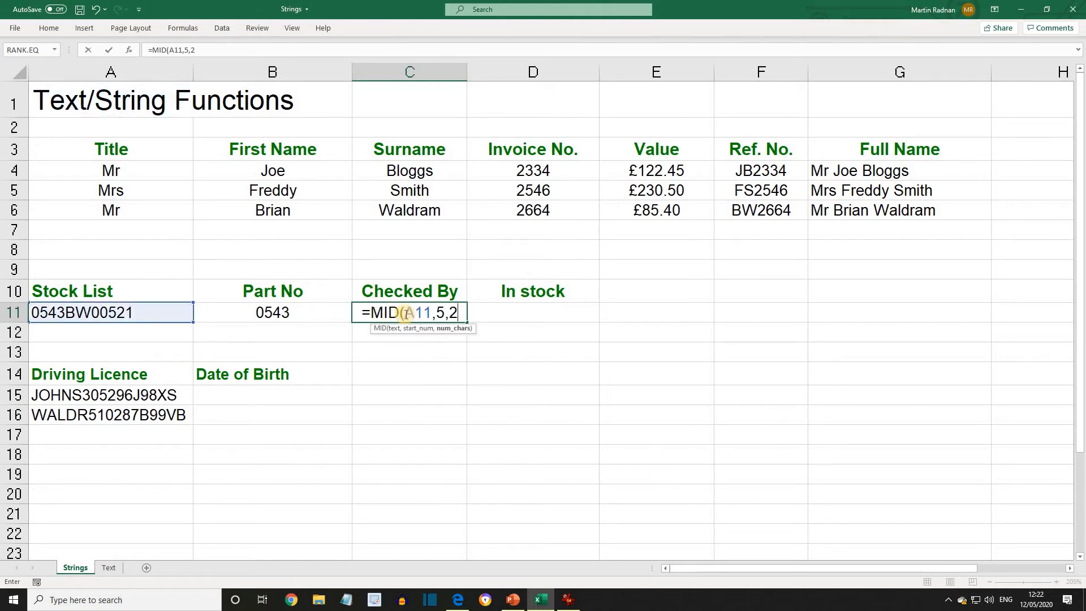
type(")")
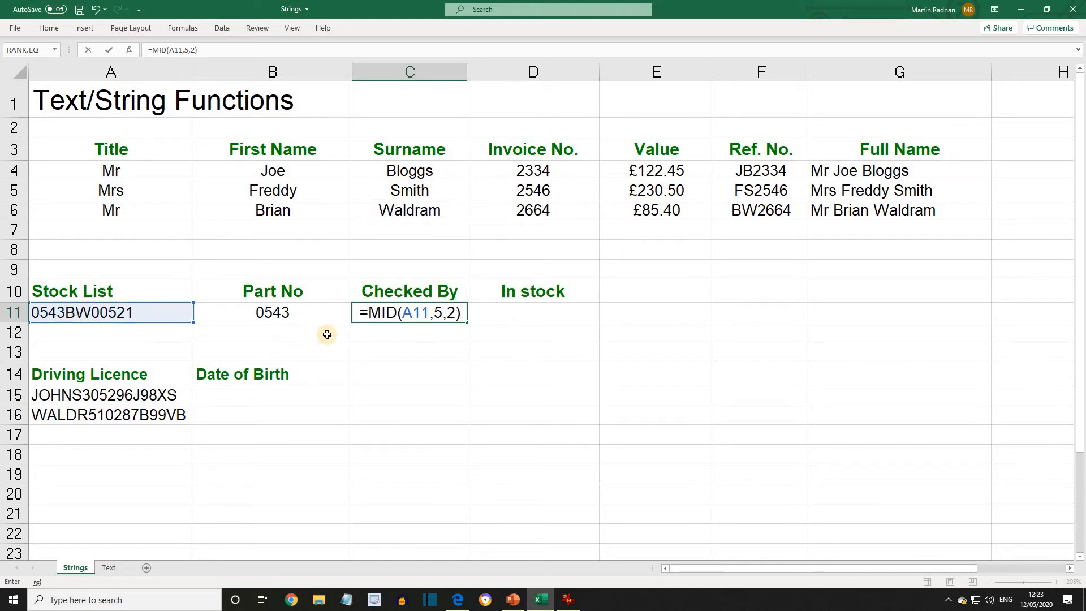
key("Return")
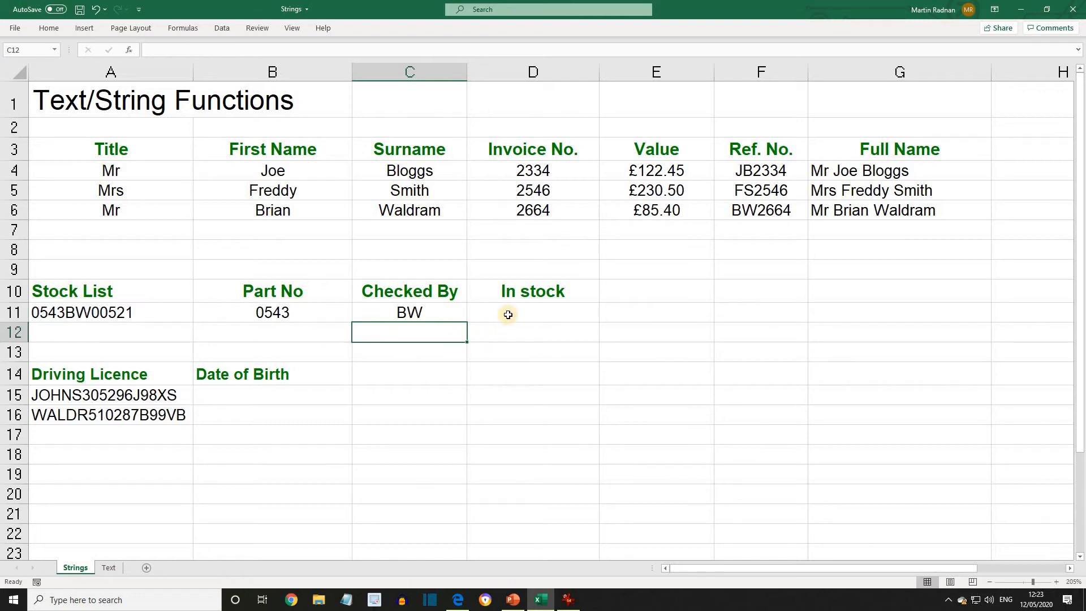
Enter =RIGHT(A11,5) in D11 to extract the in-stock quantity from the stock code
left_click(508, 315)
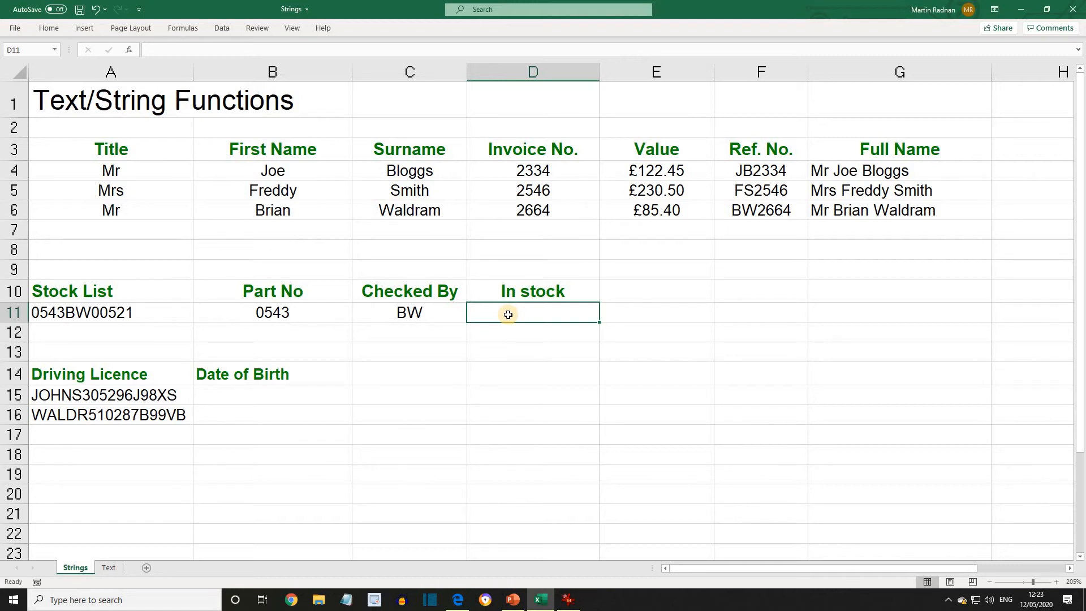
type("=")
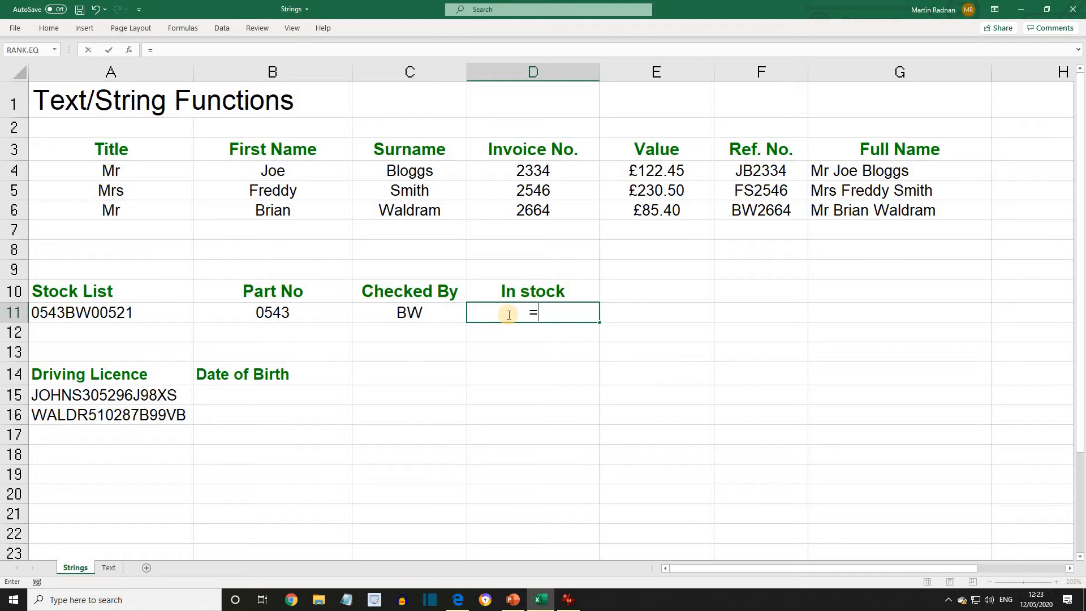
type("RIGHT(")
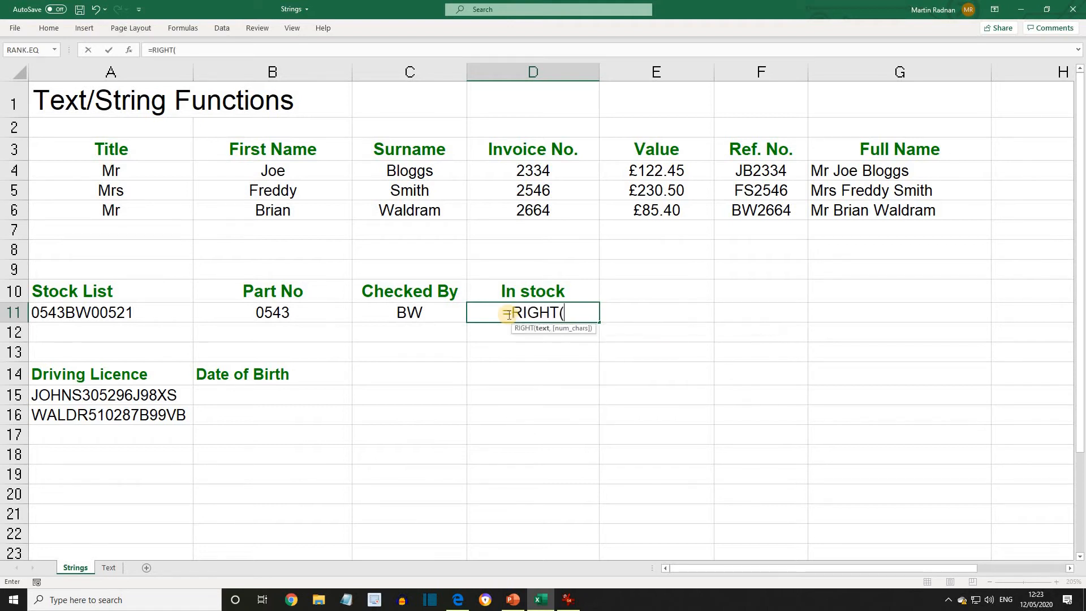
type("A11")
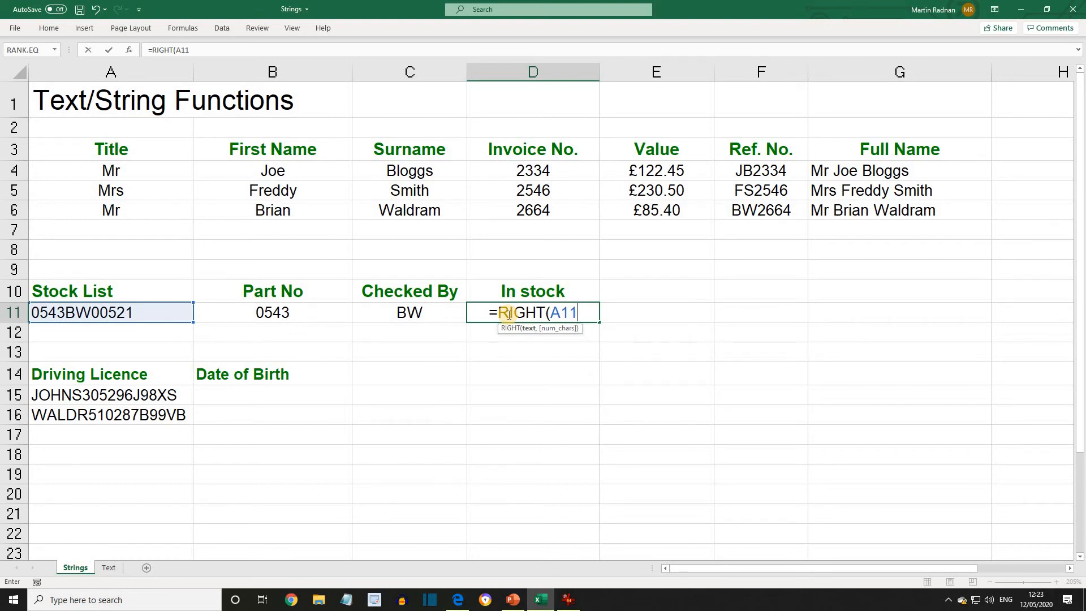
type(",5")
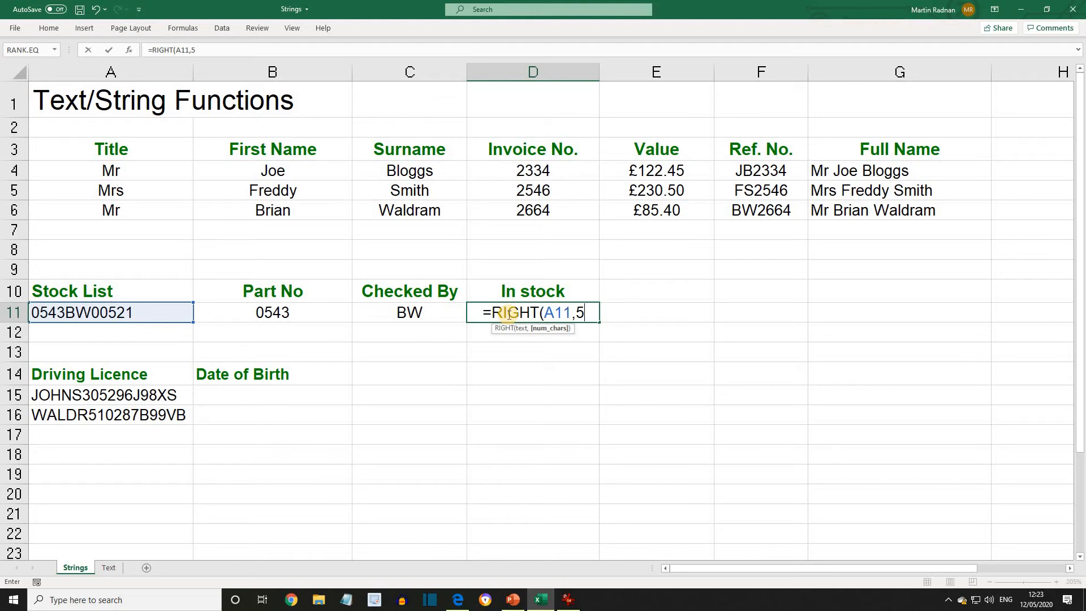
type(")")
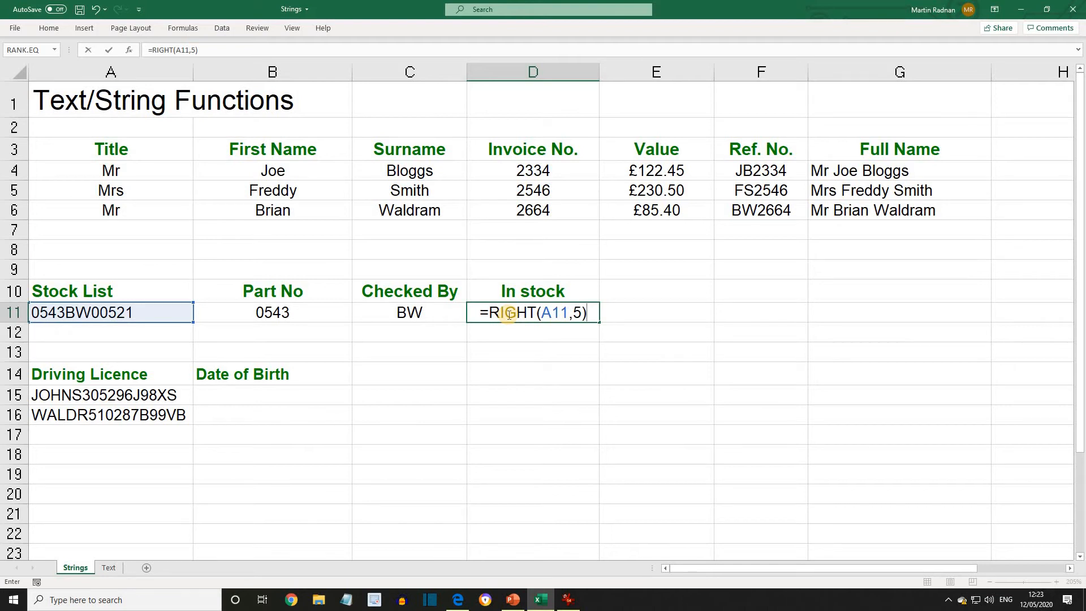
key("Return")
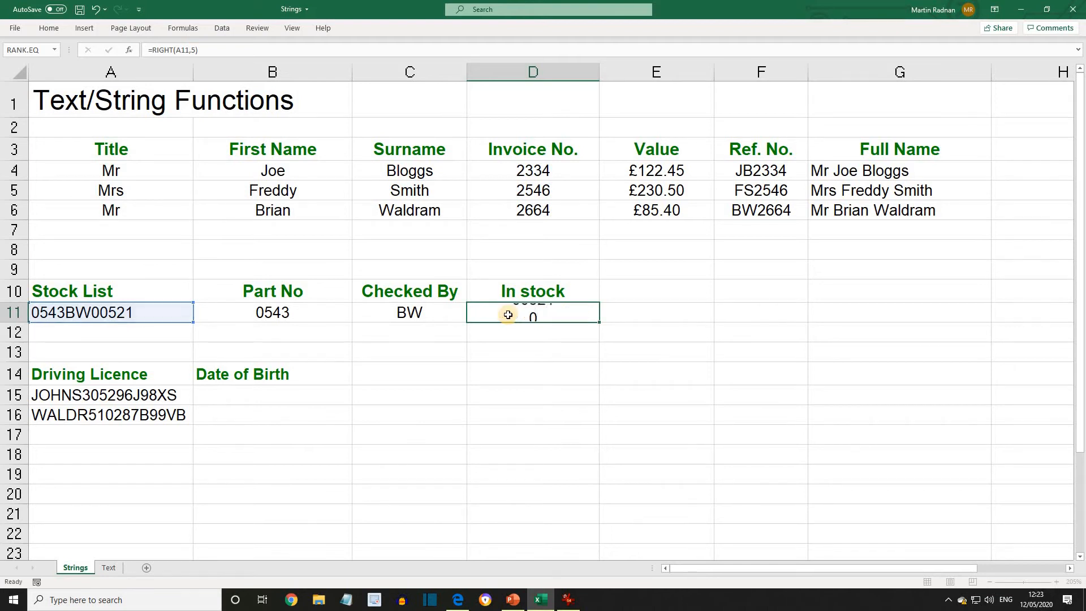
Enter =MID(A15,9,2)&"/"&MID(A15,7,2)&"/"&MID(A15,6,1)&MID(A15,11,1) in B15 to build the date of birth from the driving licence code
left_click(94, 397)
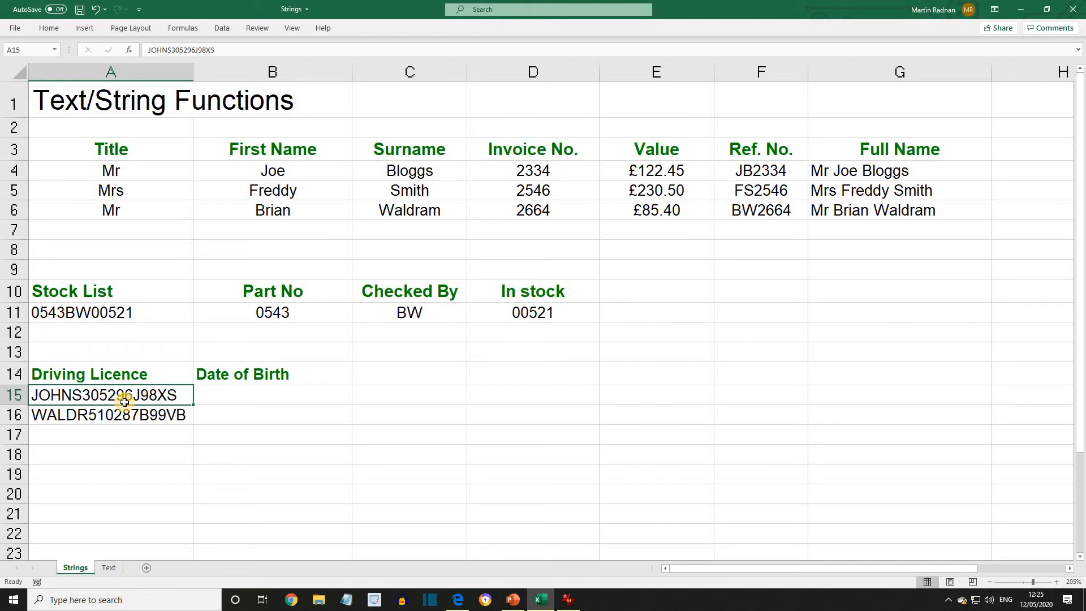
left_click(219, 396)
type("=")
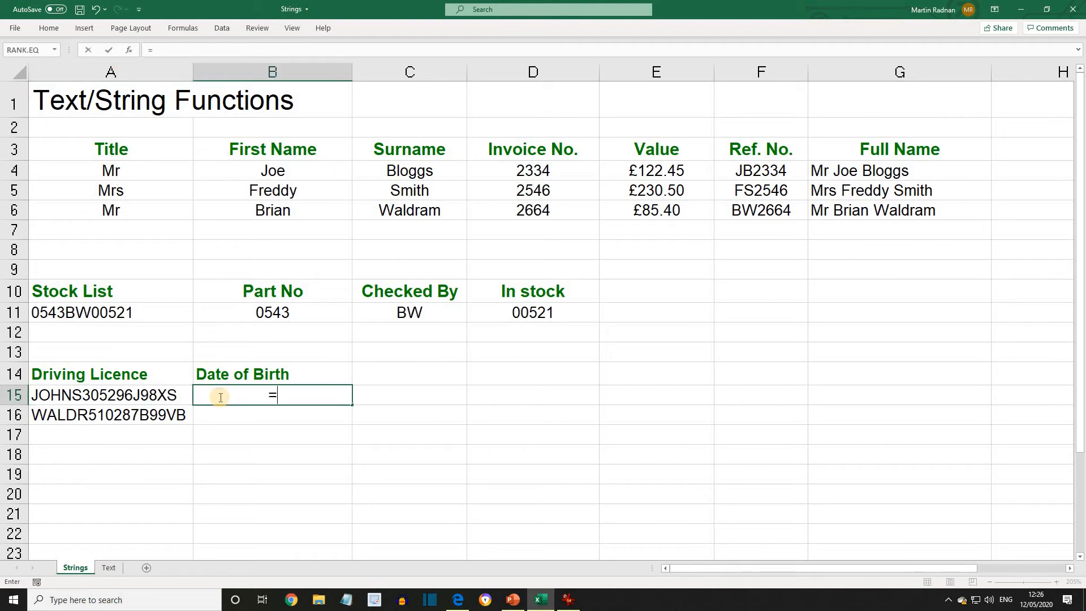
type("MI")
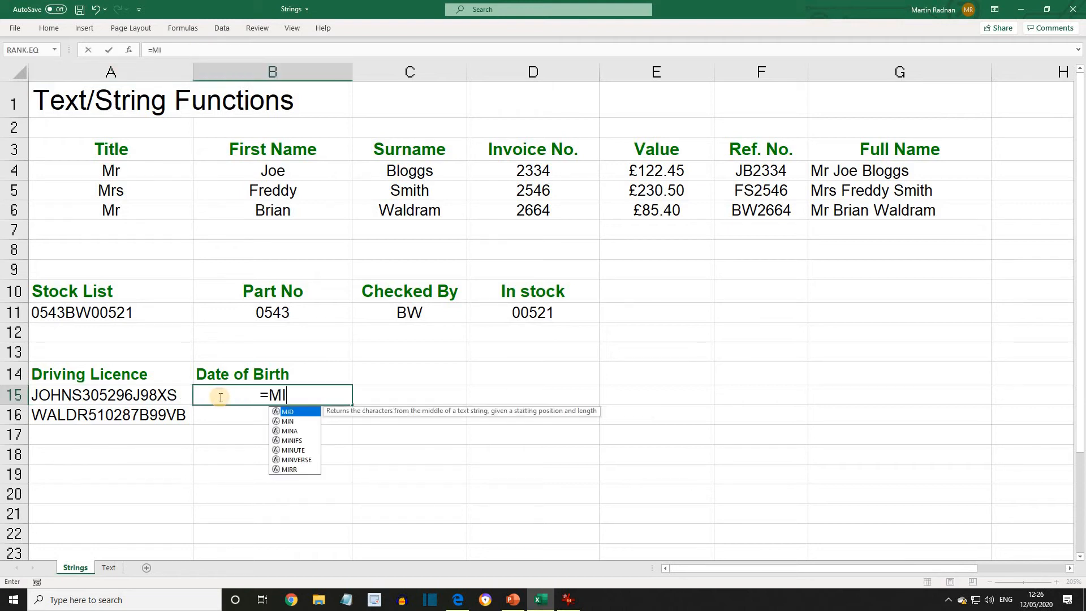
type("D")
type("(")
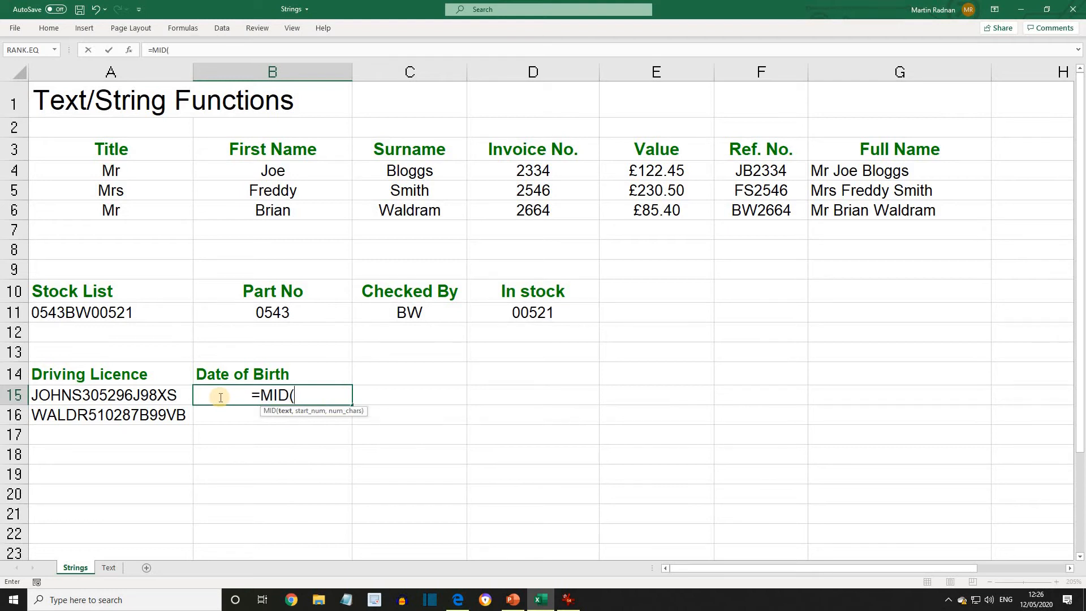
type("A15")
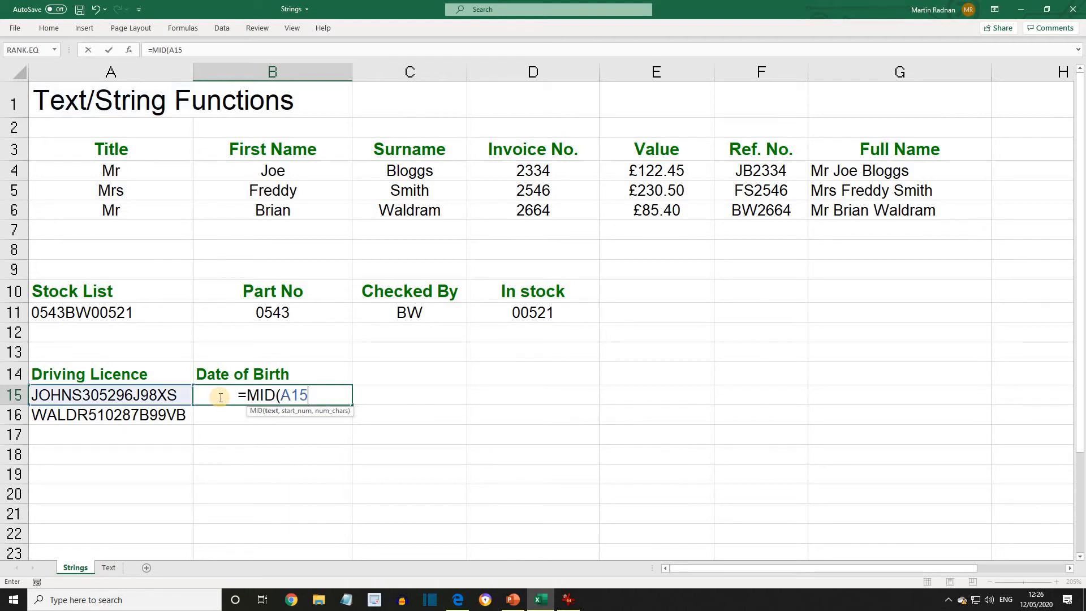
type(",9")
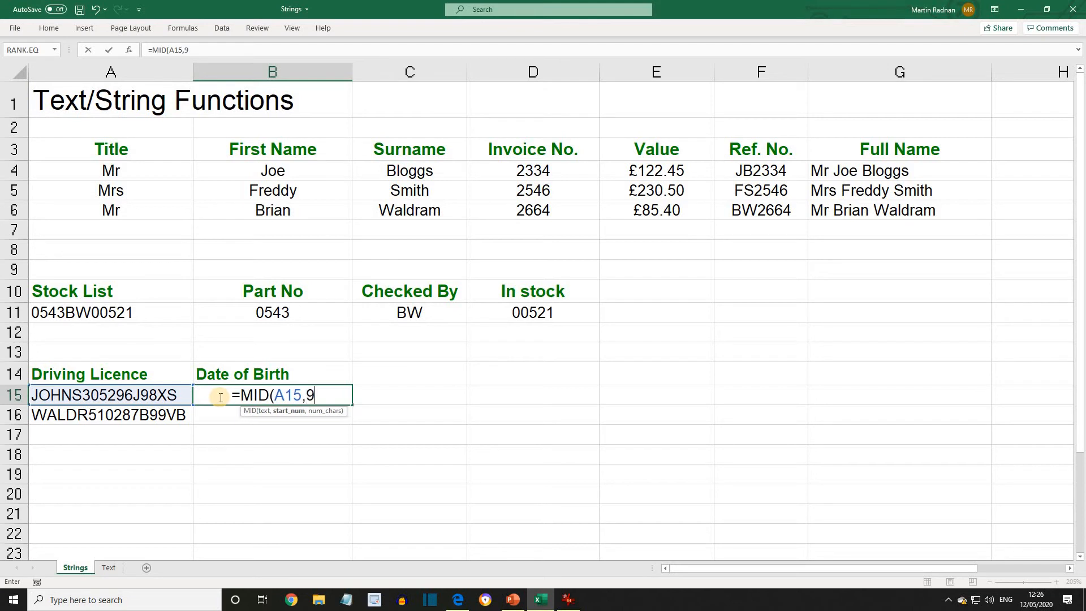
type(",2")
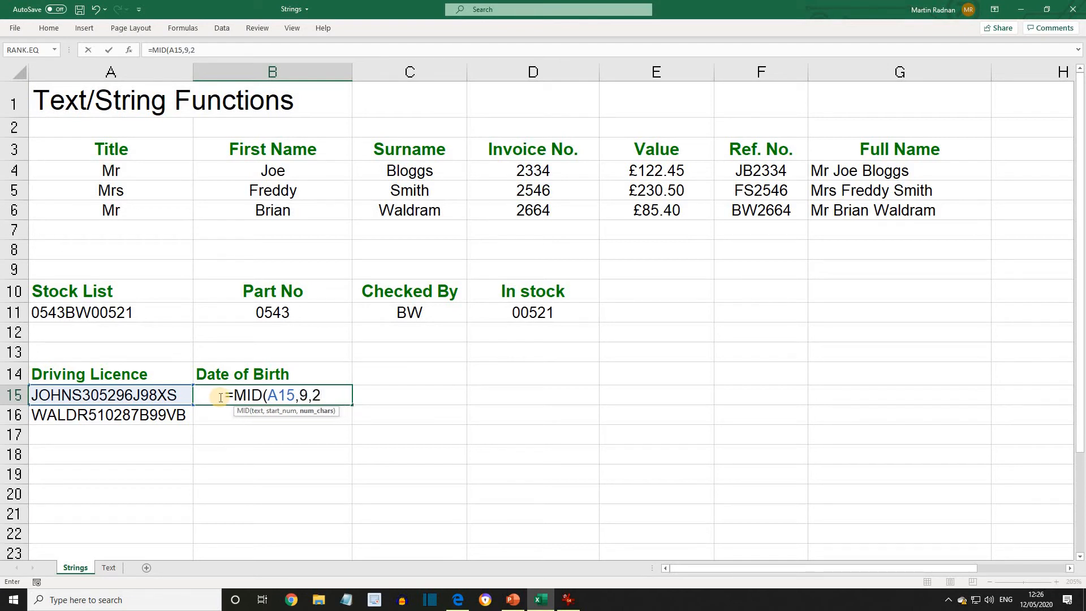
type(")")
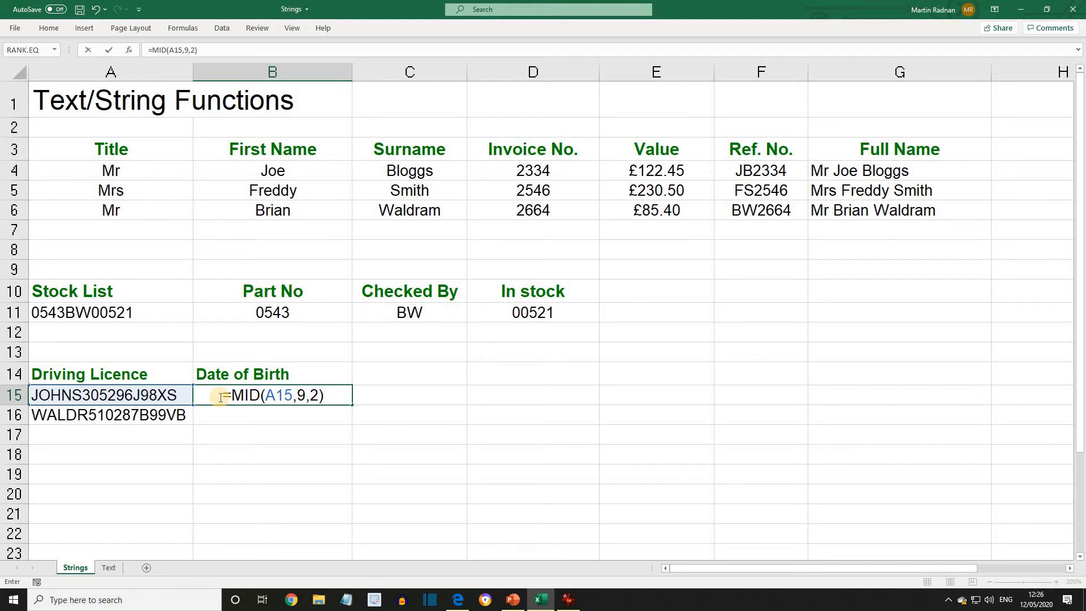
type("&")
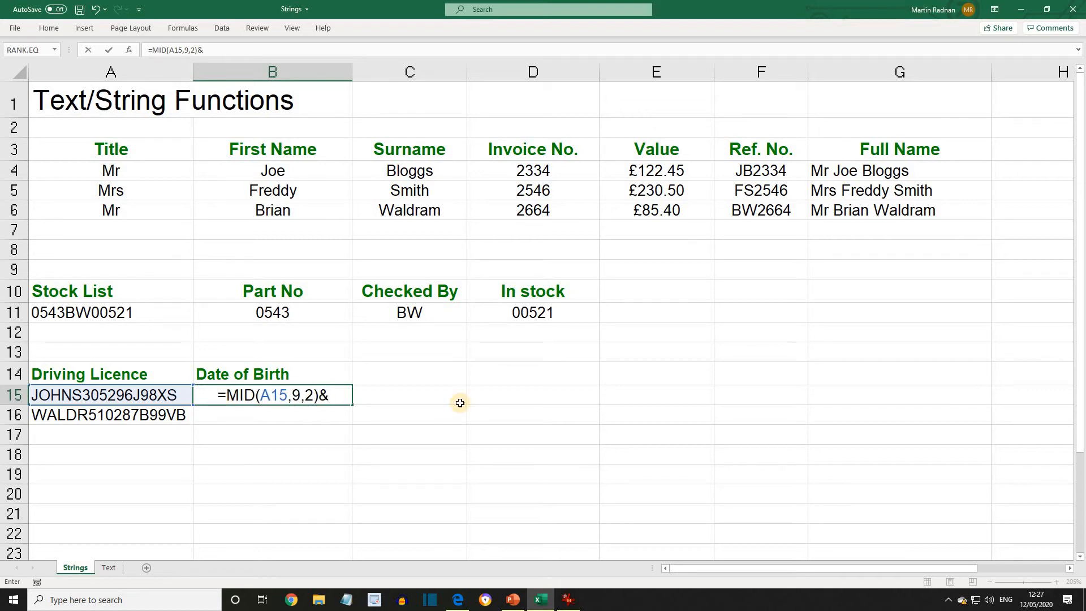
type("\"")
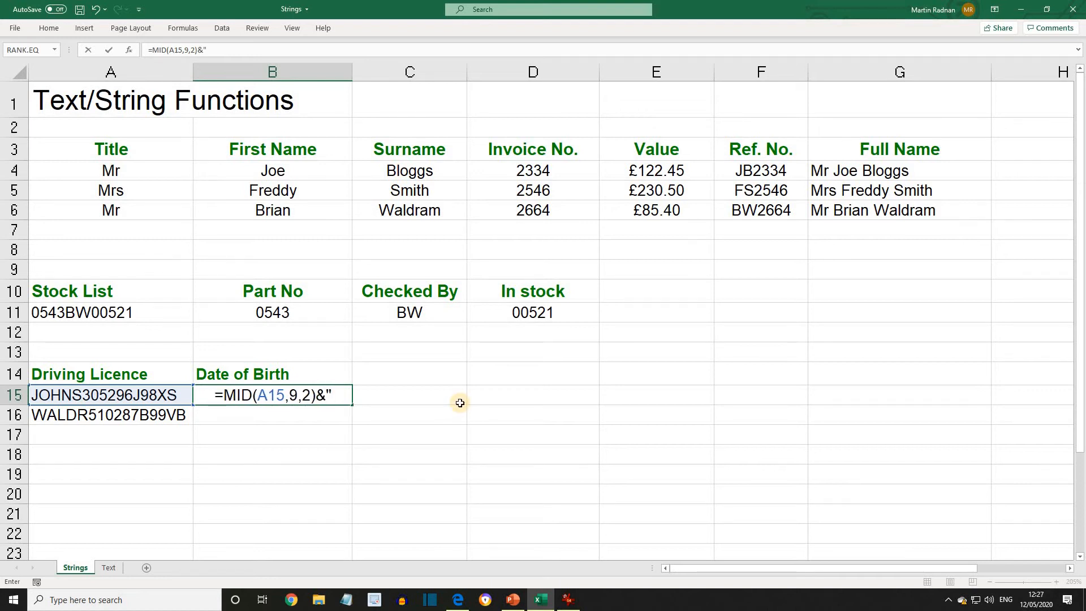
type("/\"")
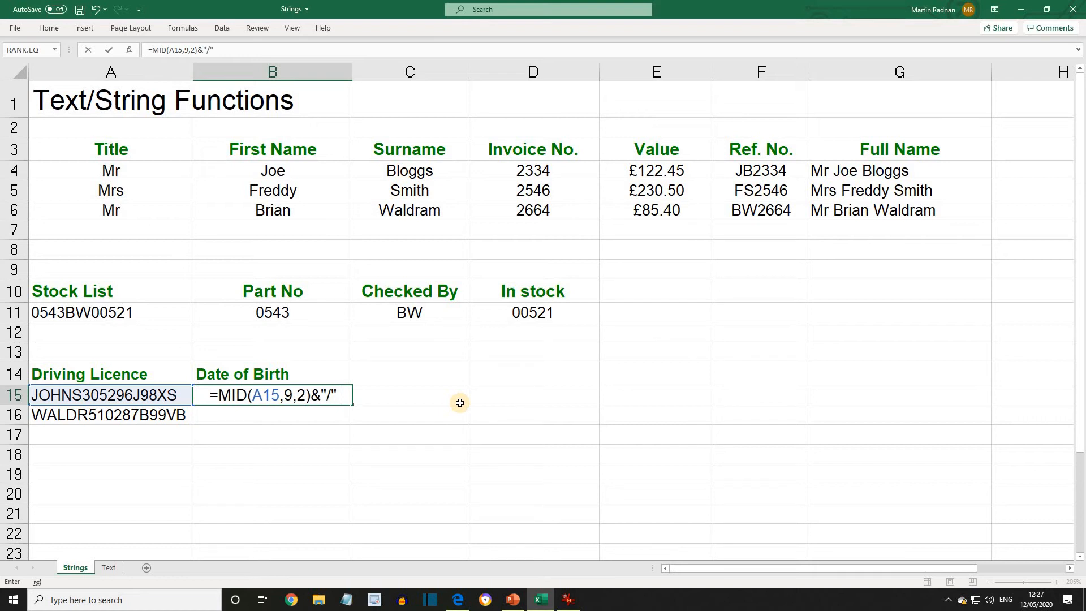
type("&")
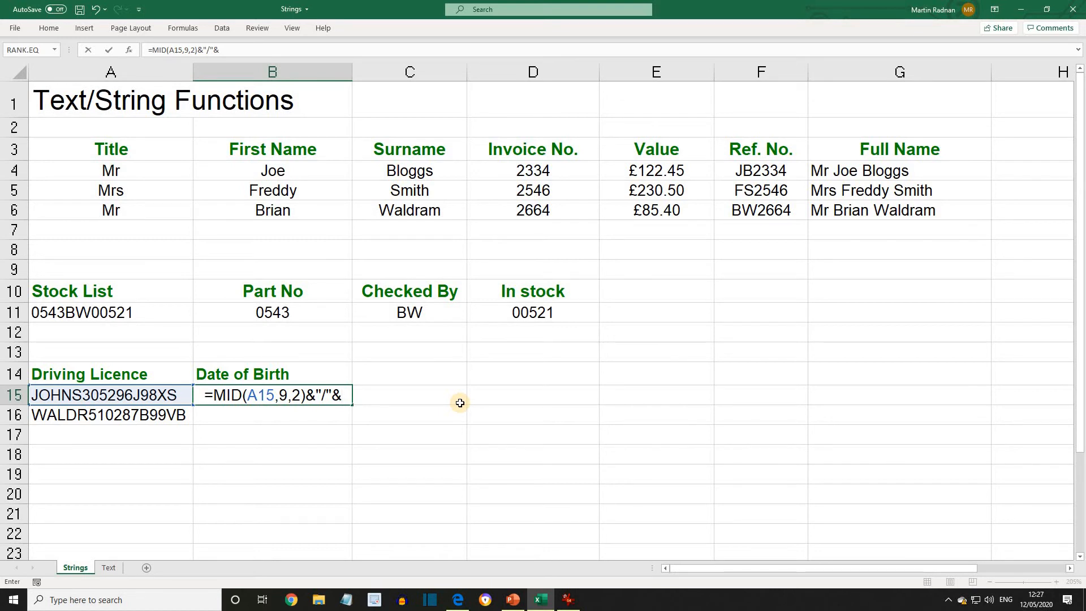
type("MID(")
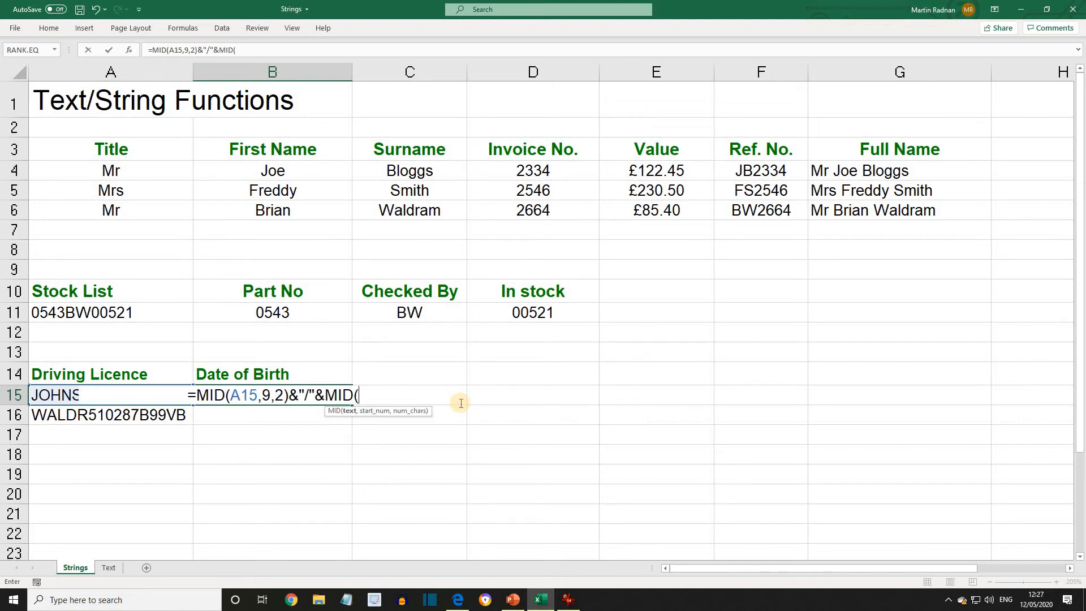
type("A15")
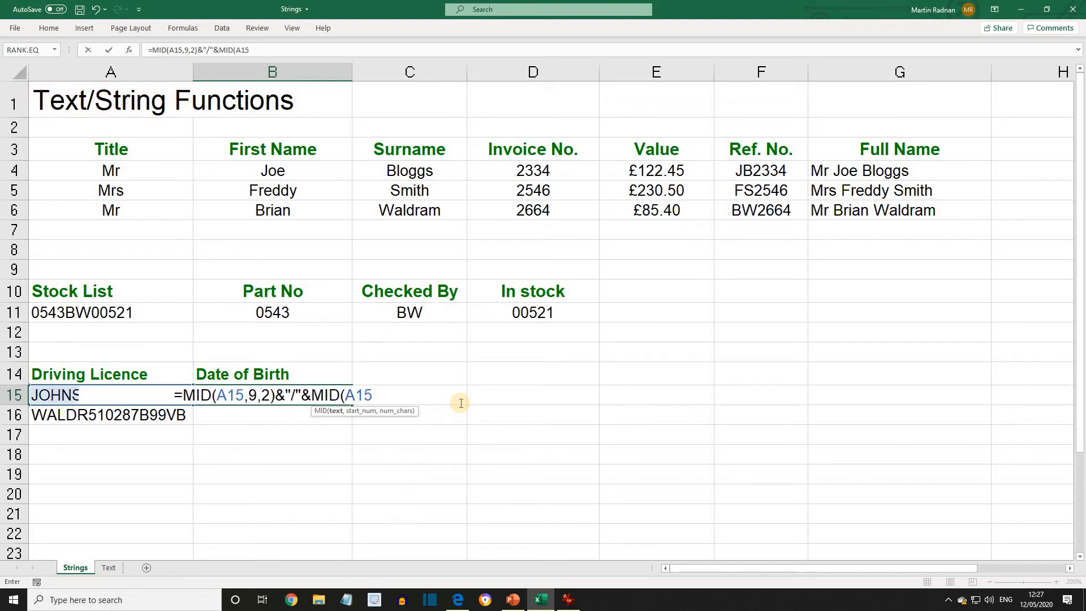
type(",")
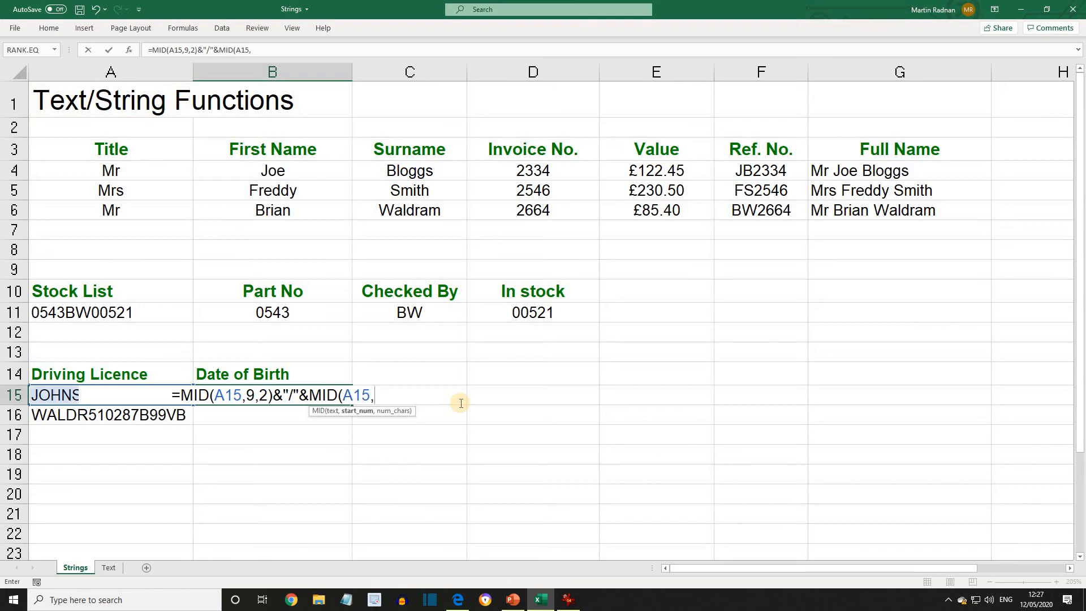
type("7,2")
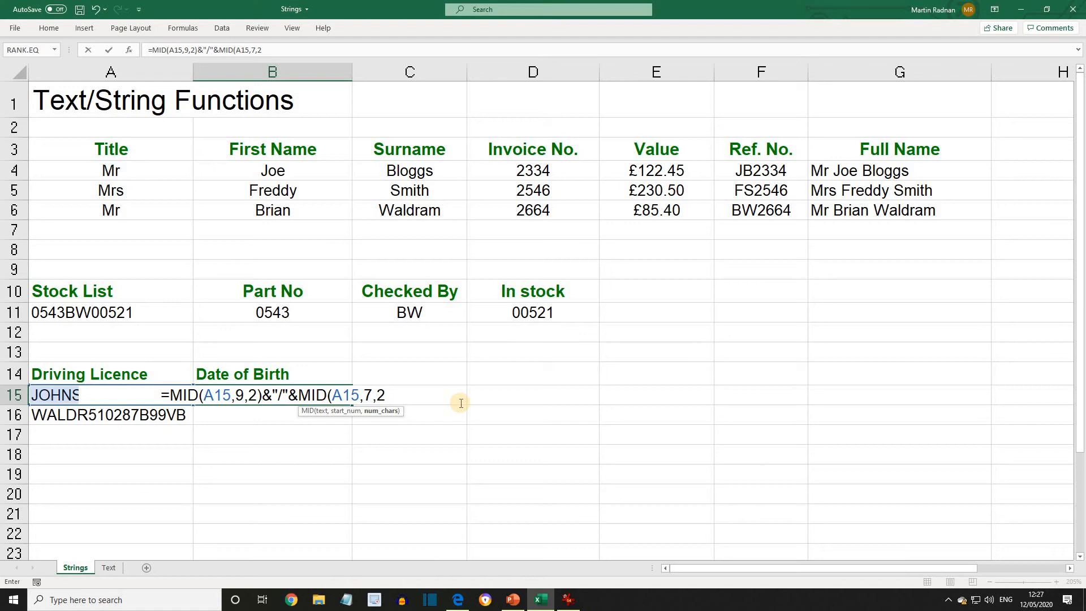
type(")")
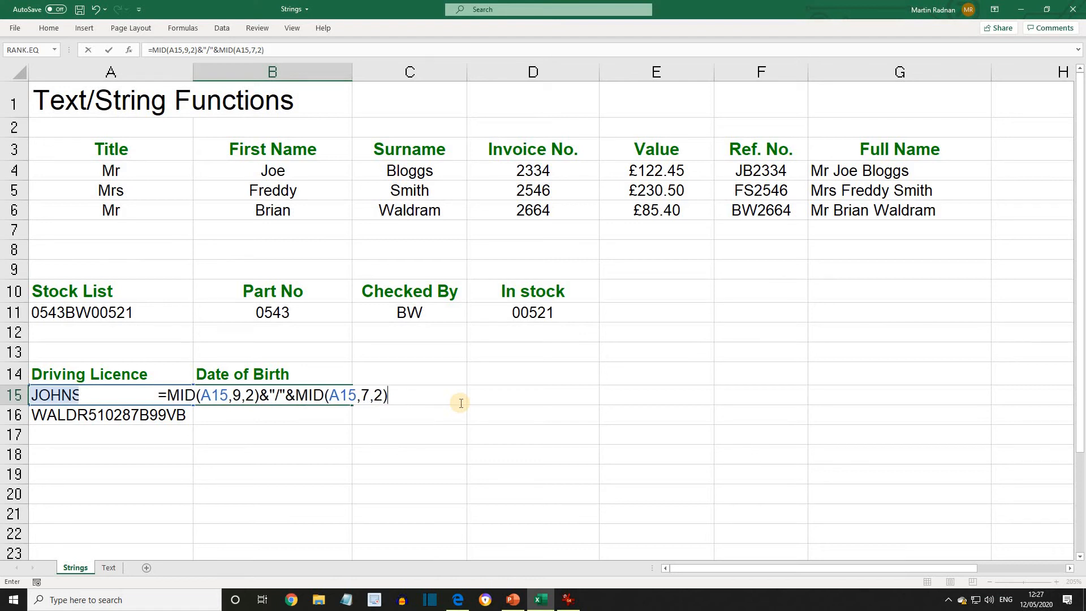
type("&")
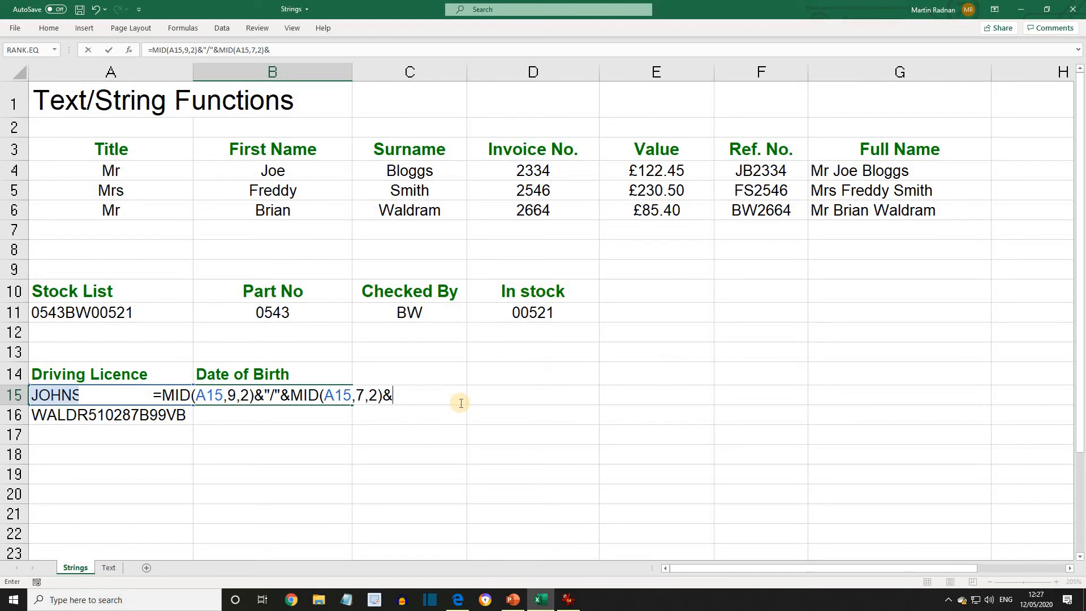
type("\"")
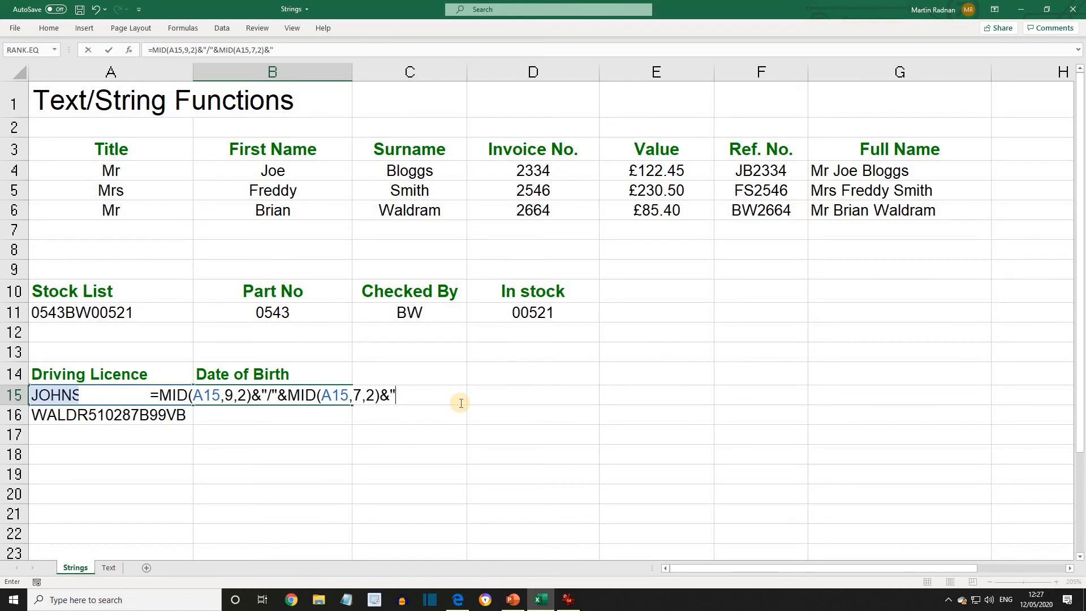
type("/\"")
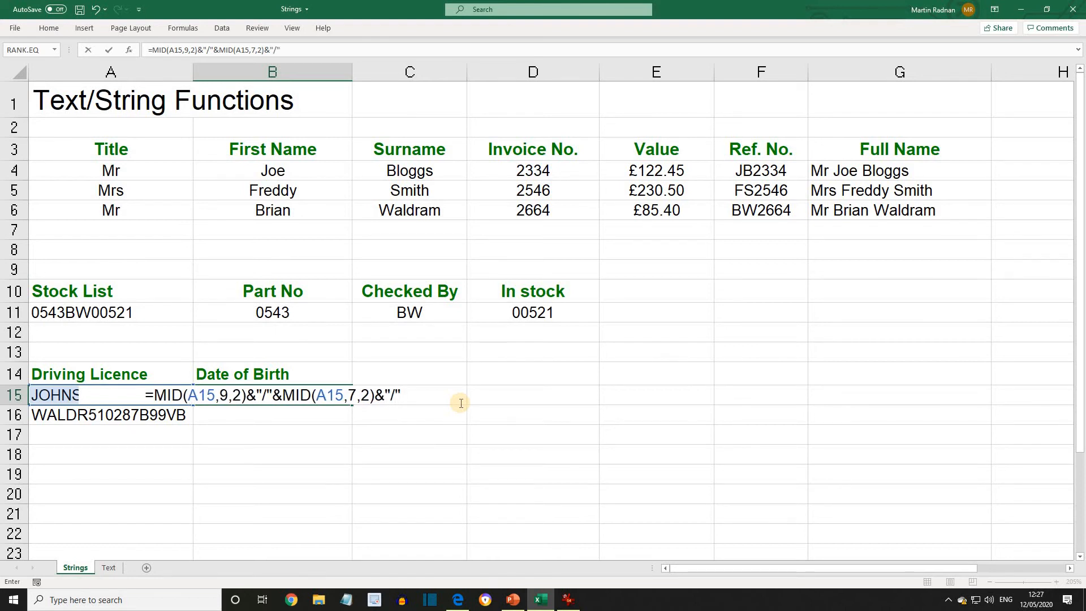
type("&")
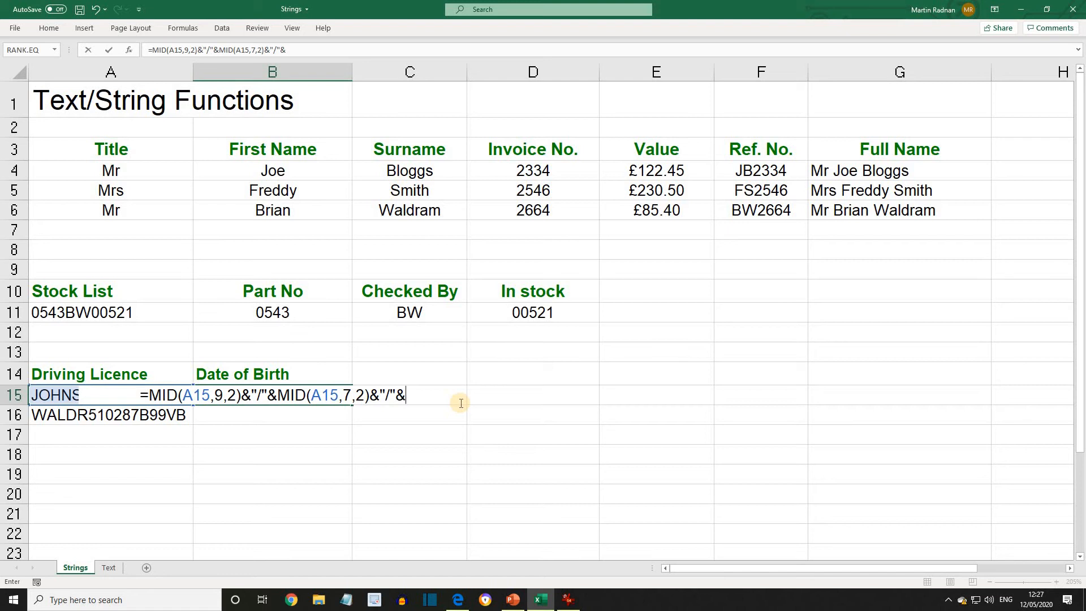
type("MID")
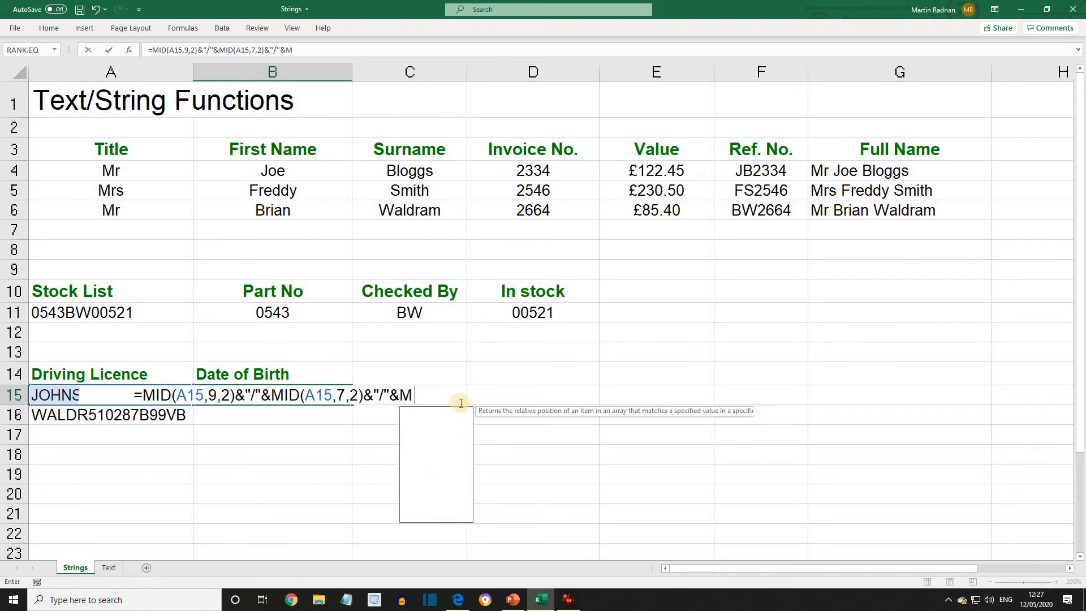
type("(")
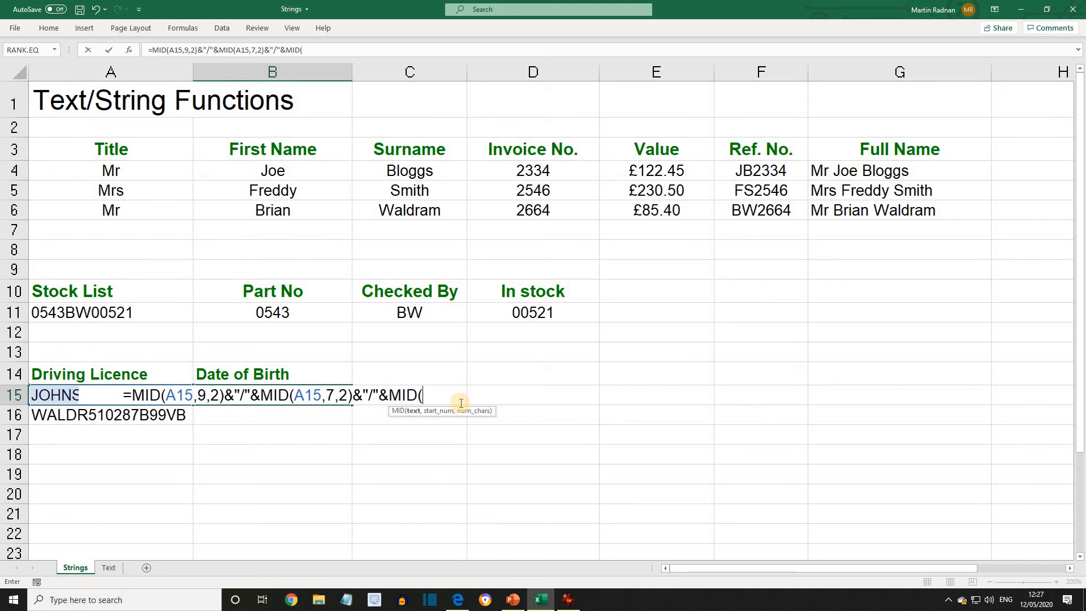
type("A15")
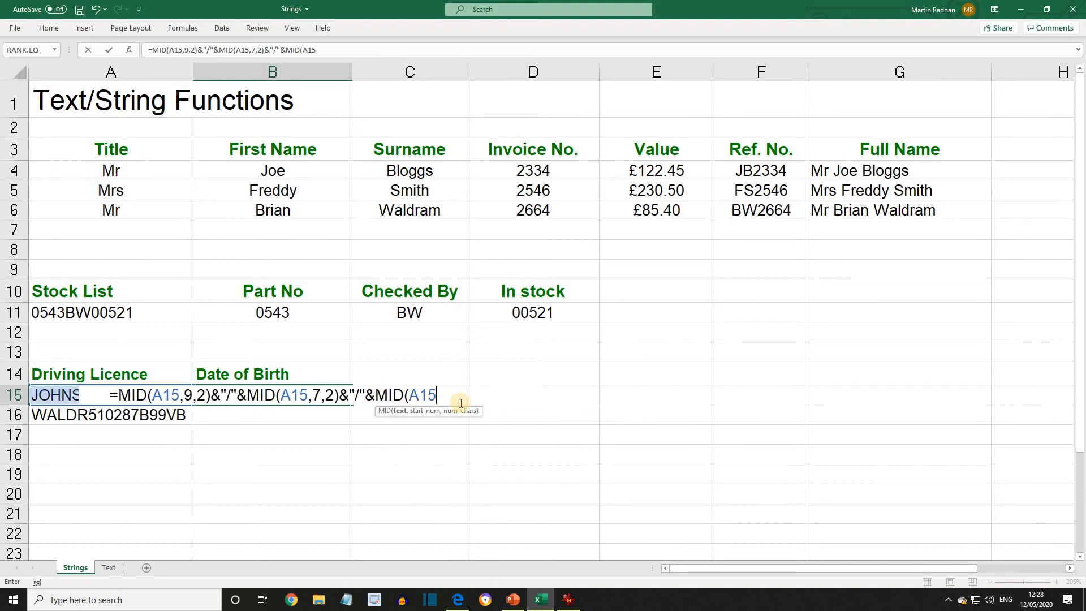
type(",")
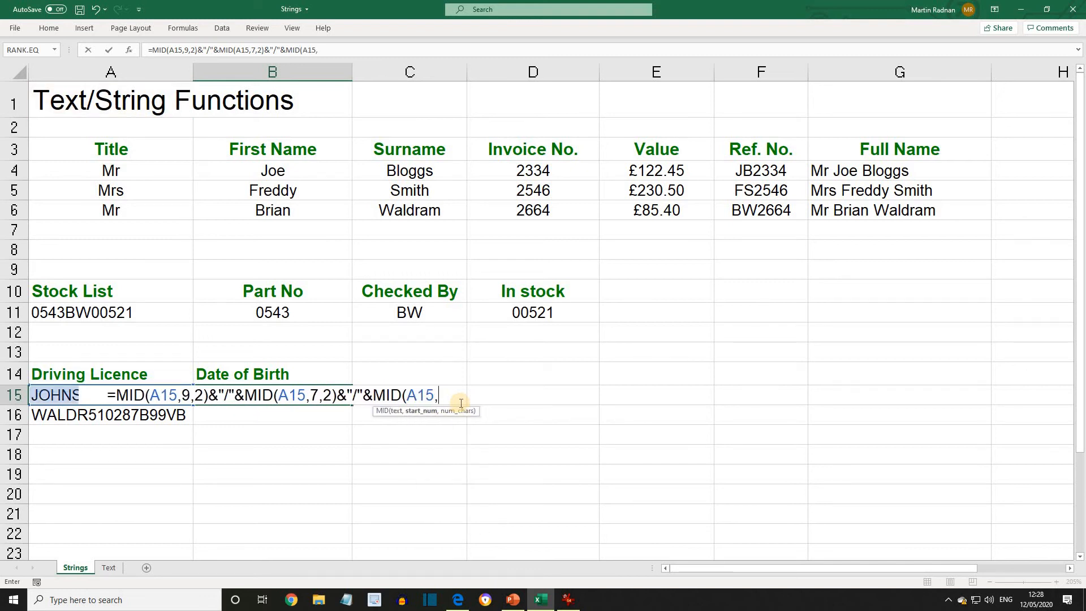
type("6")
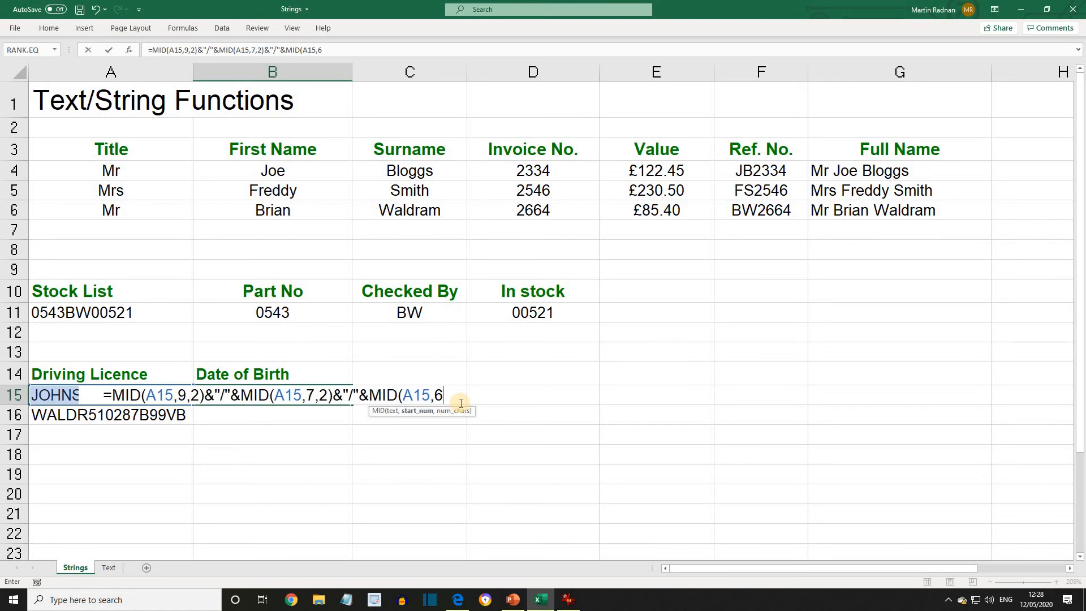
type(",1")
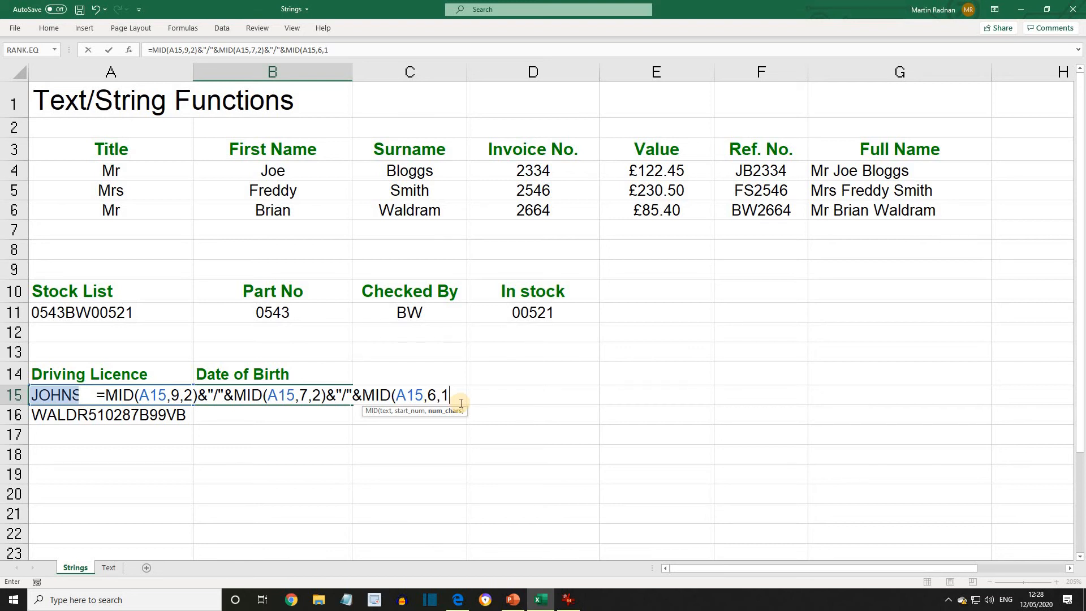
type(")")
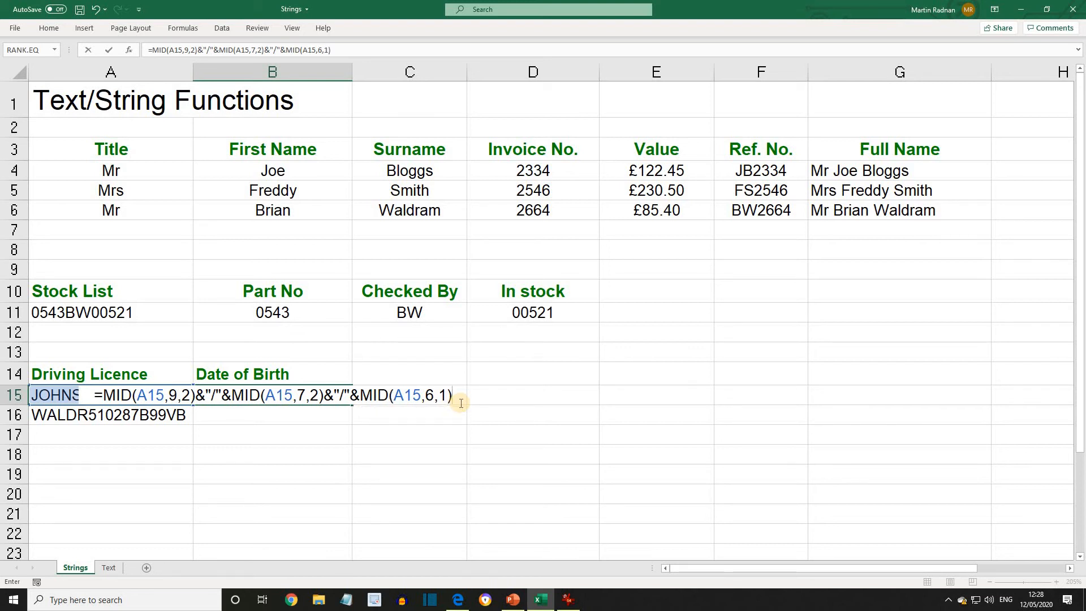
type("&")
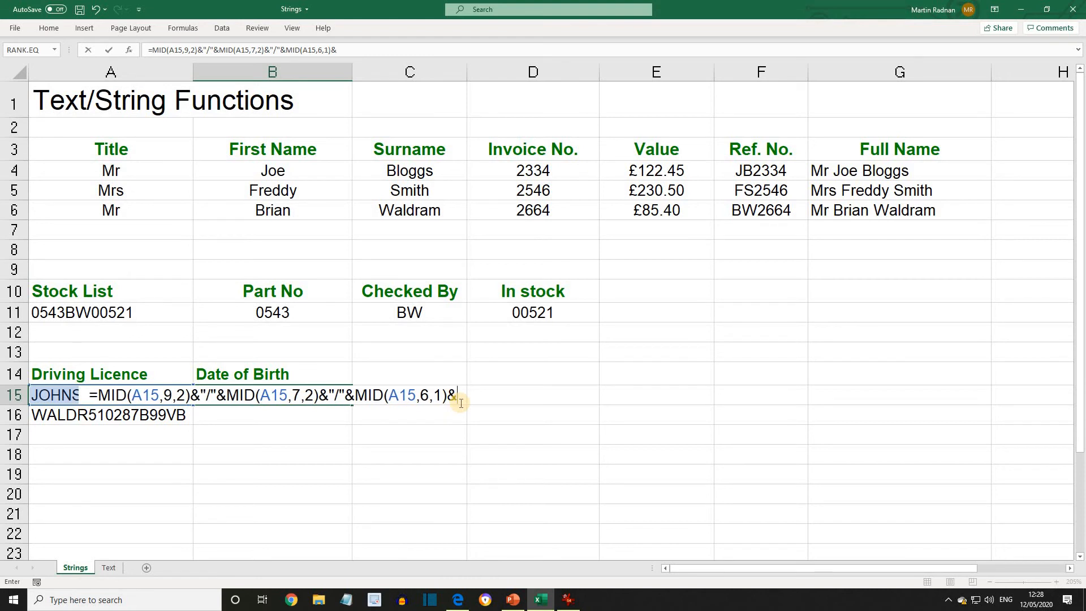
type("MID(")
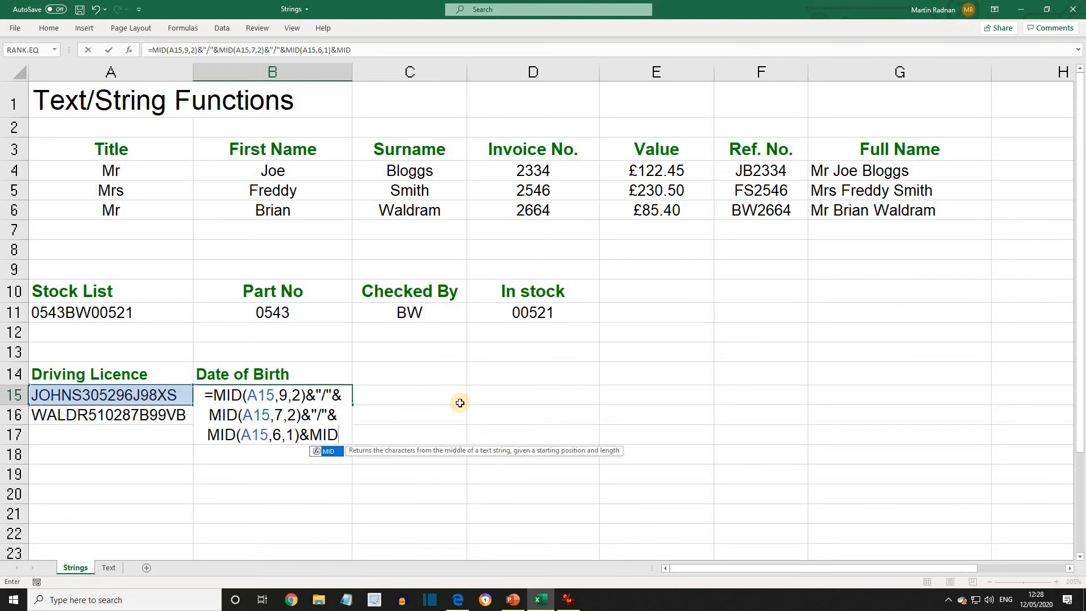
type("A15")
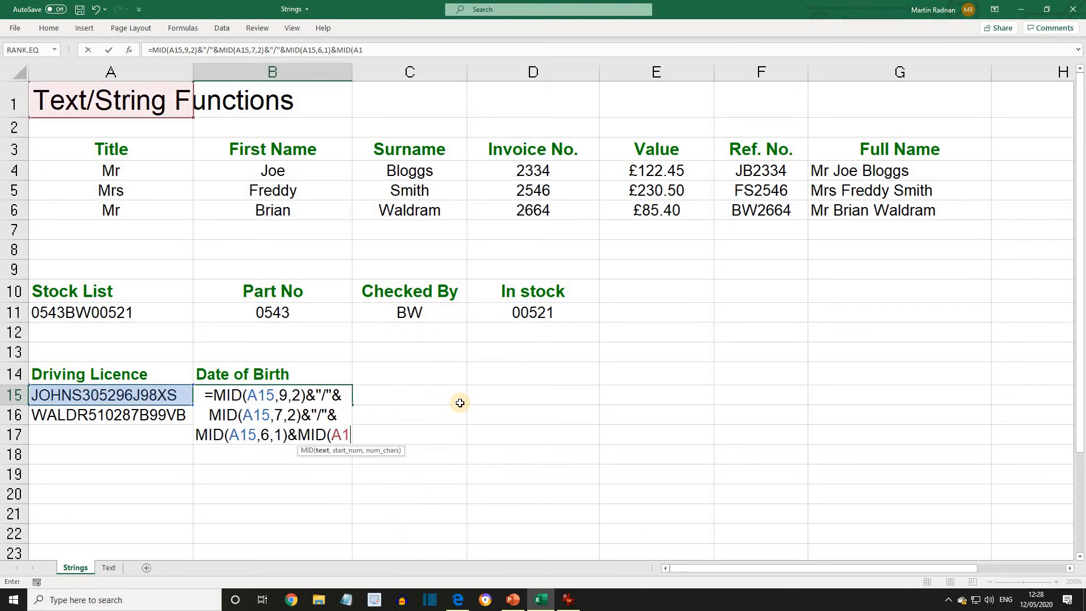
type(",11")
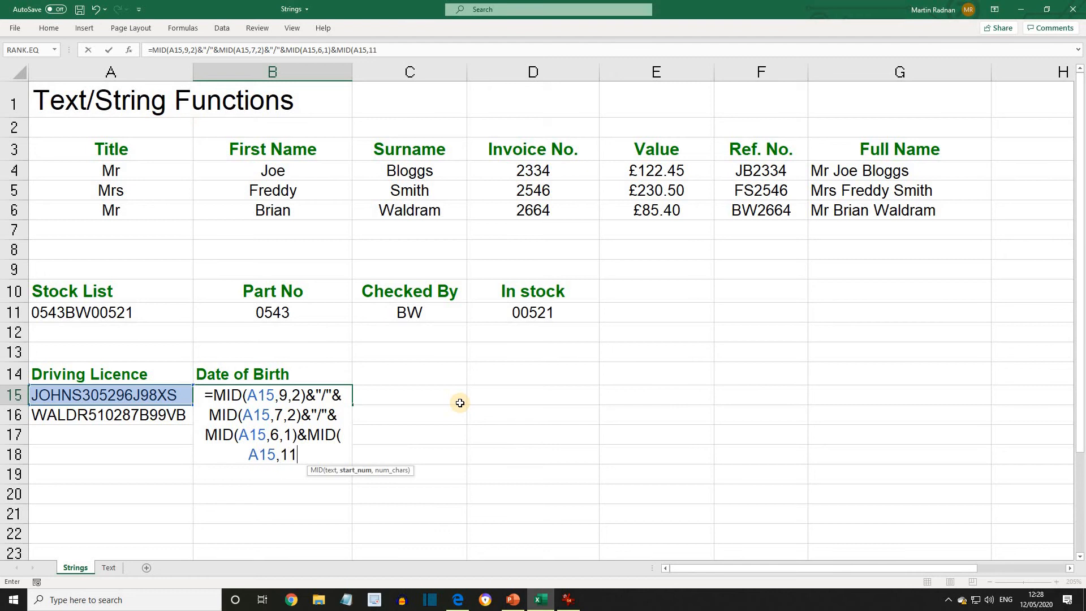
type(",1")
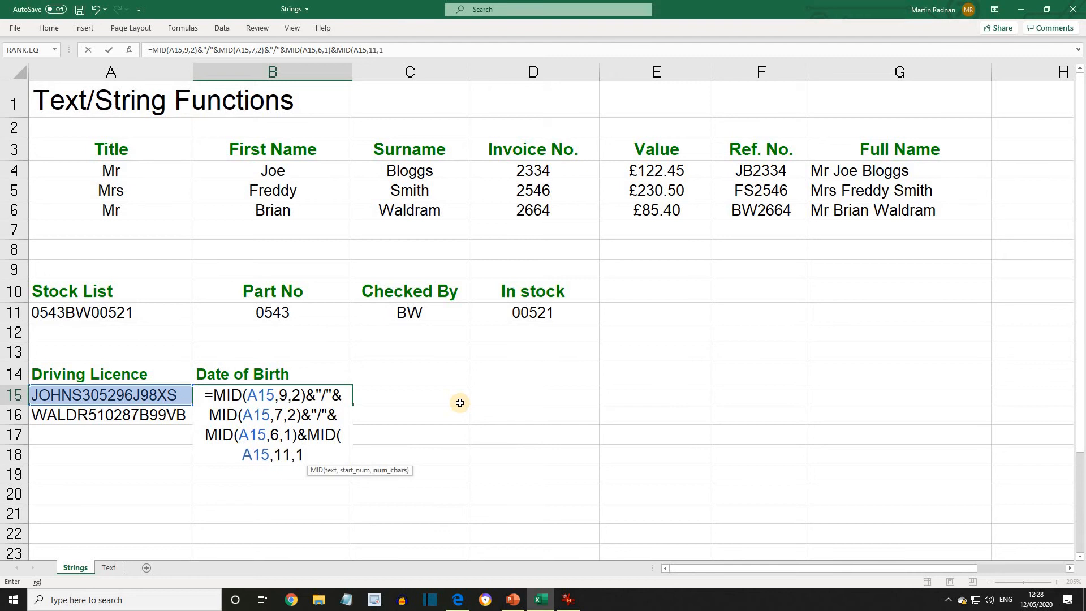
type(")")
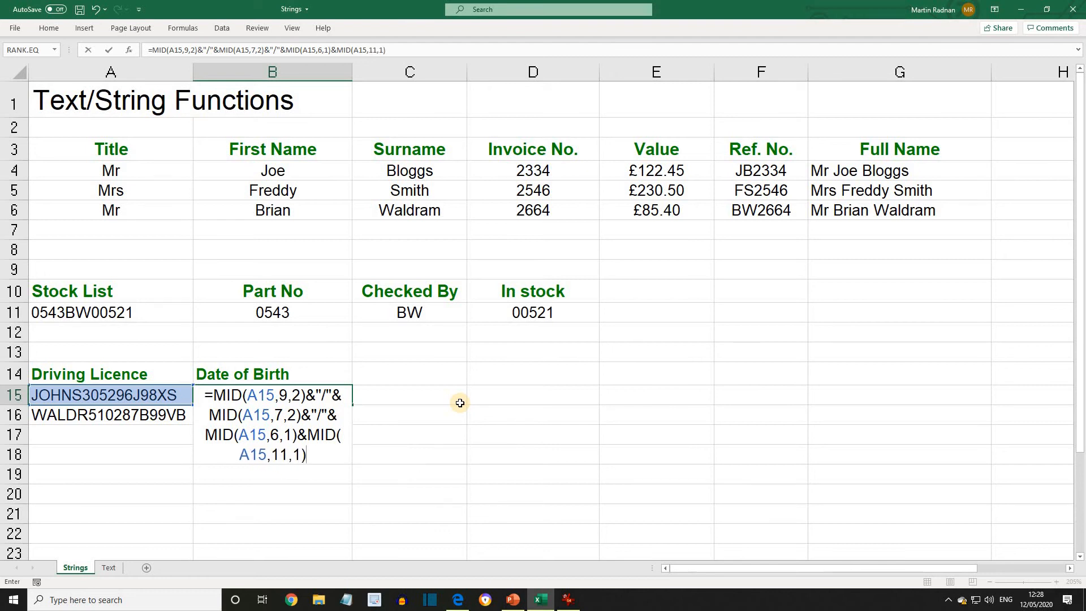
key("Return")
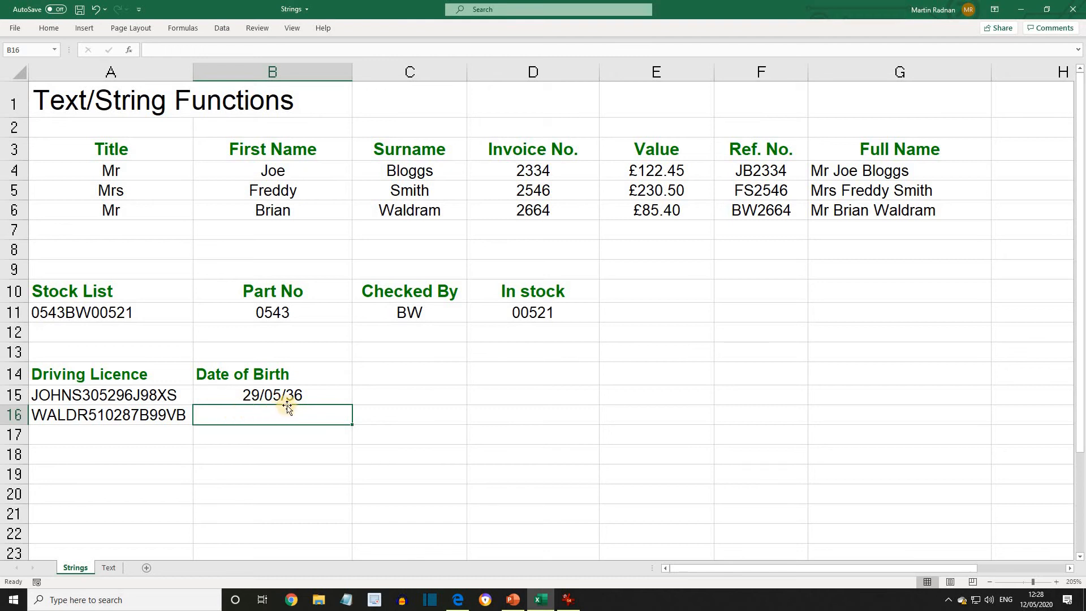
Copy the date of birth formula from B15 into B16 for the second driving licence
left_click(272, 396)
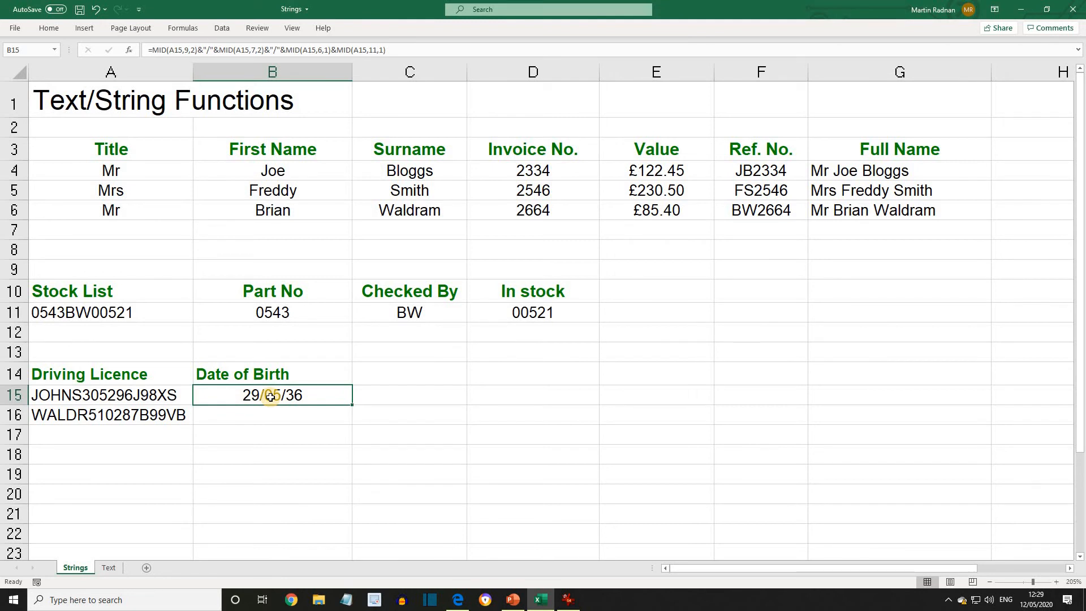
right_click(271, 398)
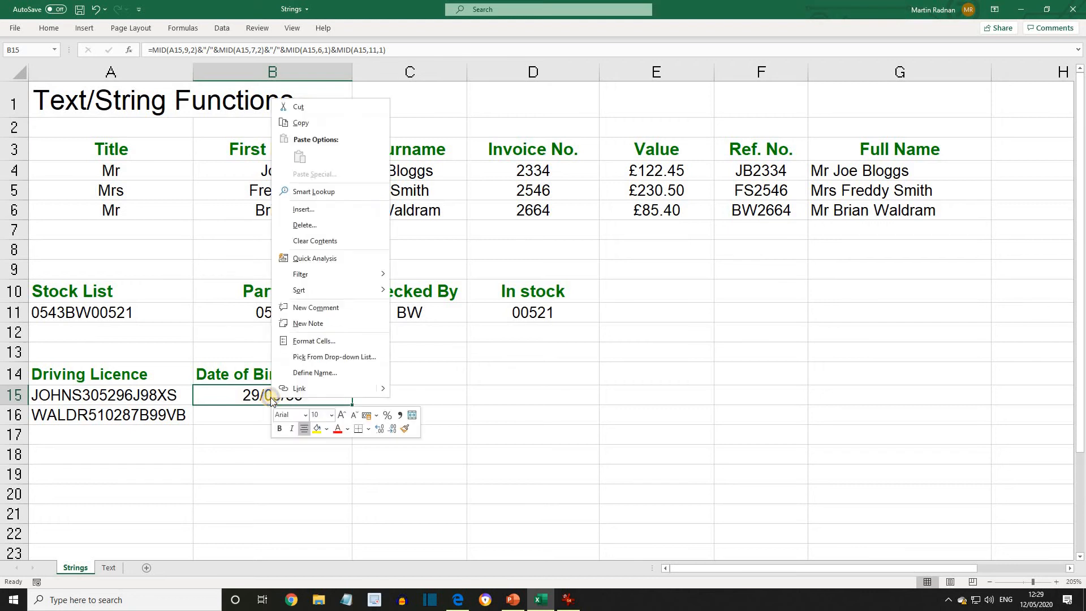
left_click(296, 119)
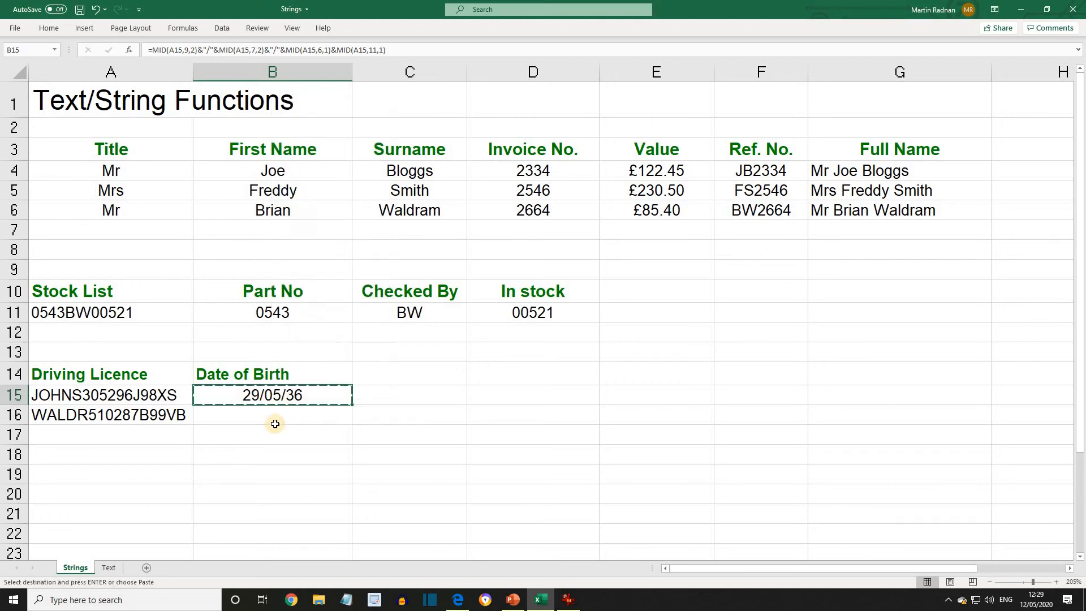
left_click(274, 417)
right_click(274, 417)
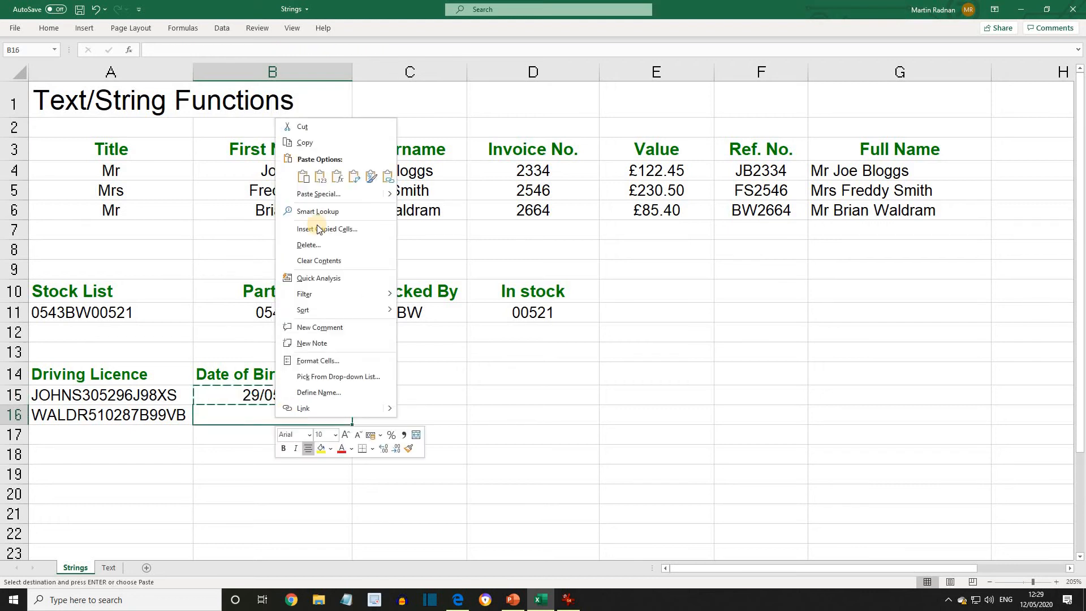
left_click(302, 180)
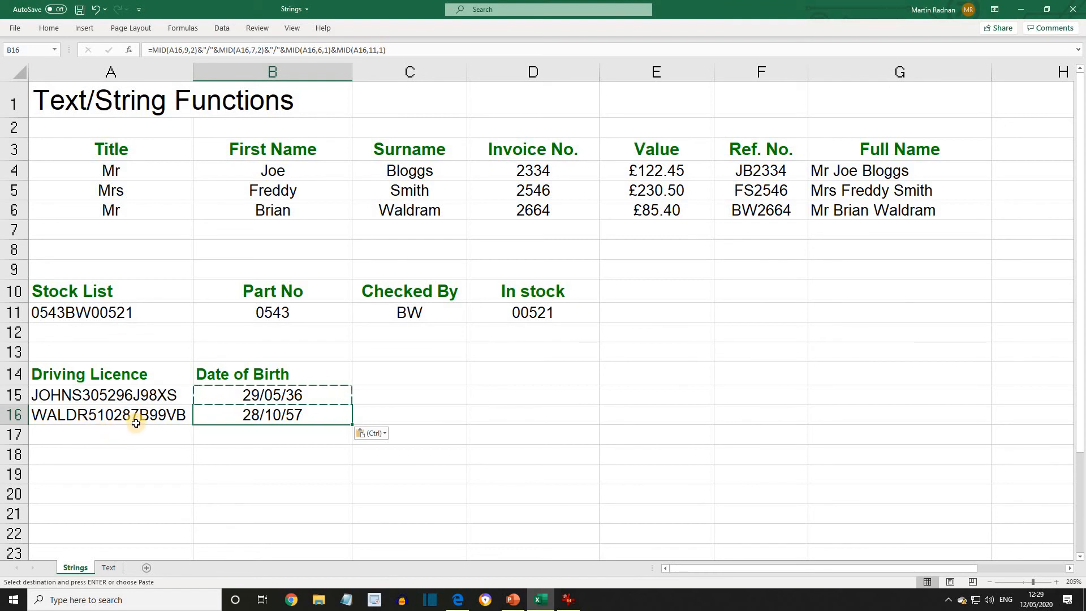
Switch to the Text sheet and enter =TRIM(B4) in C4 to tidy the first data entry
left_click(57, 453)
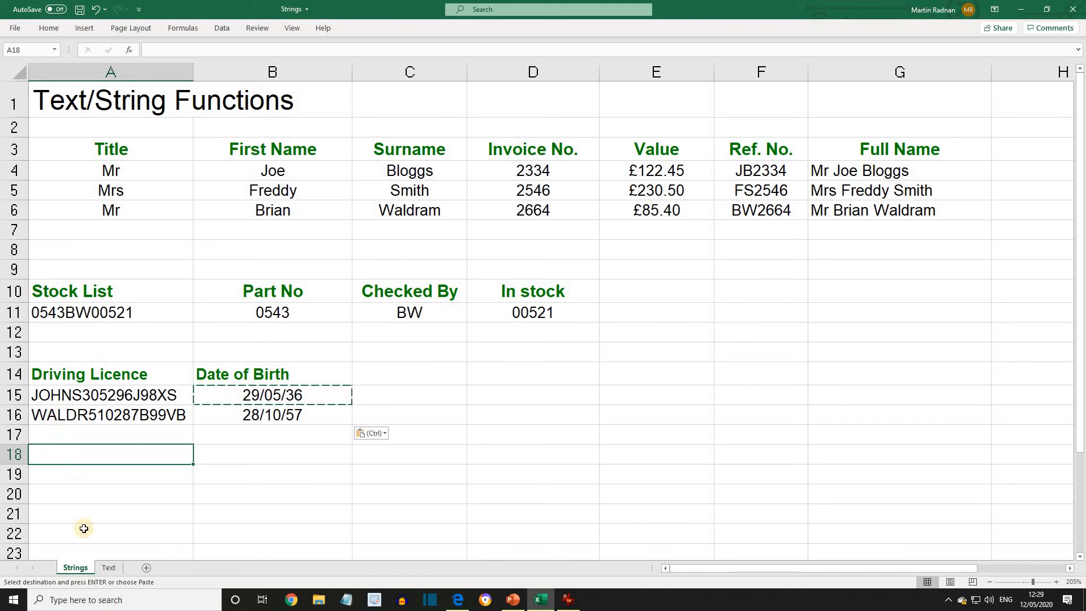
left_click(109, 568)
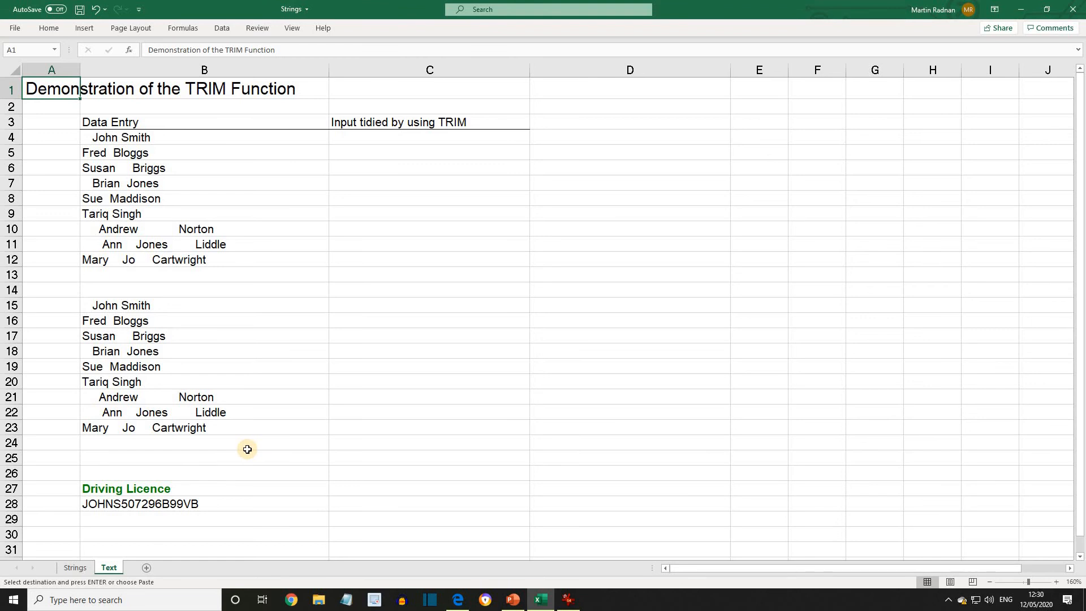
left_click(372, 141)
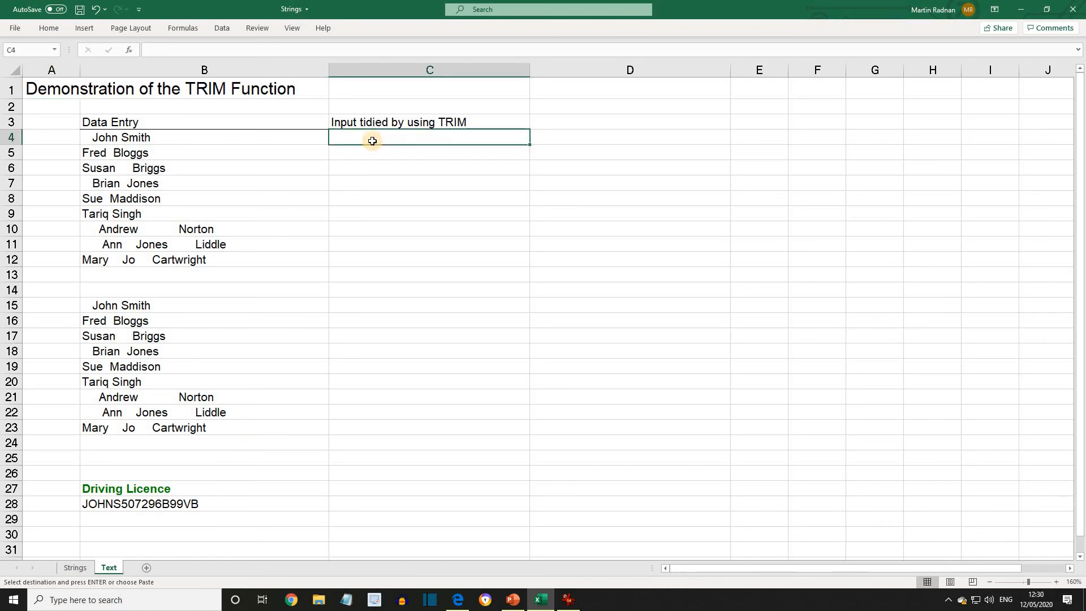
type("=TRIM")
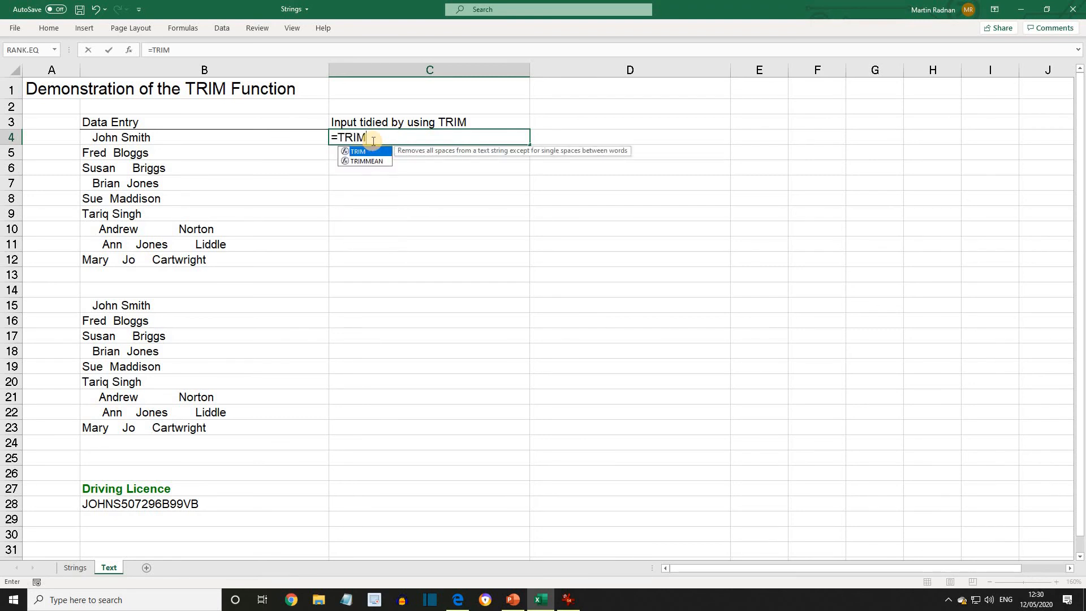
type("(")
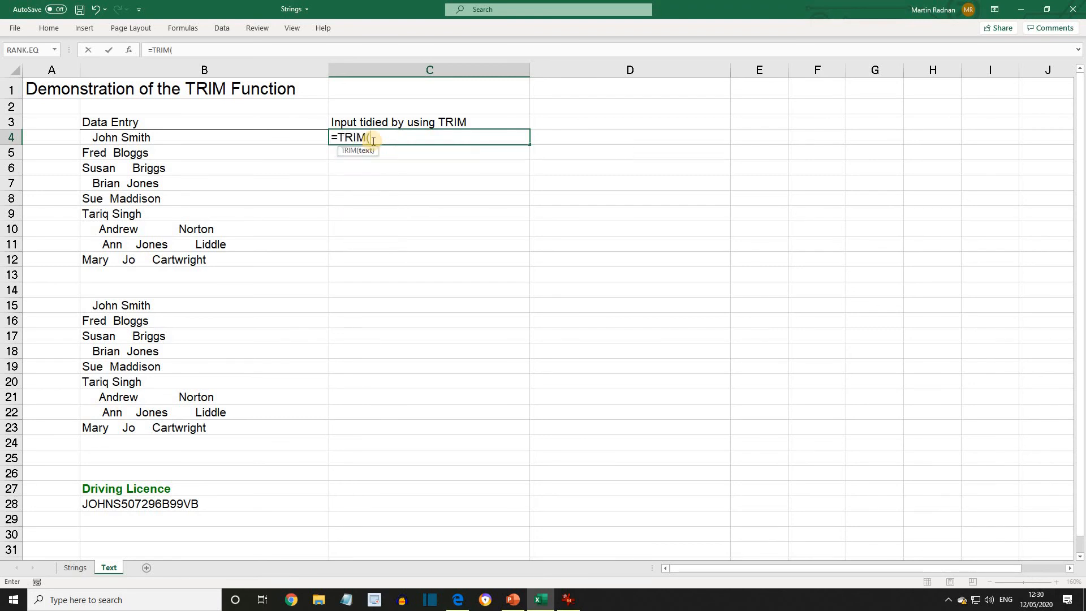
left_click(155, 138)
type(")")
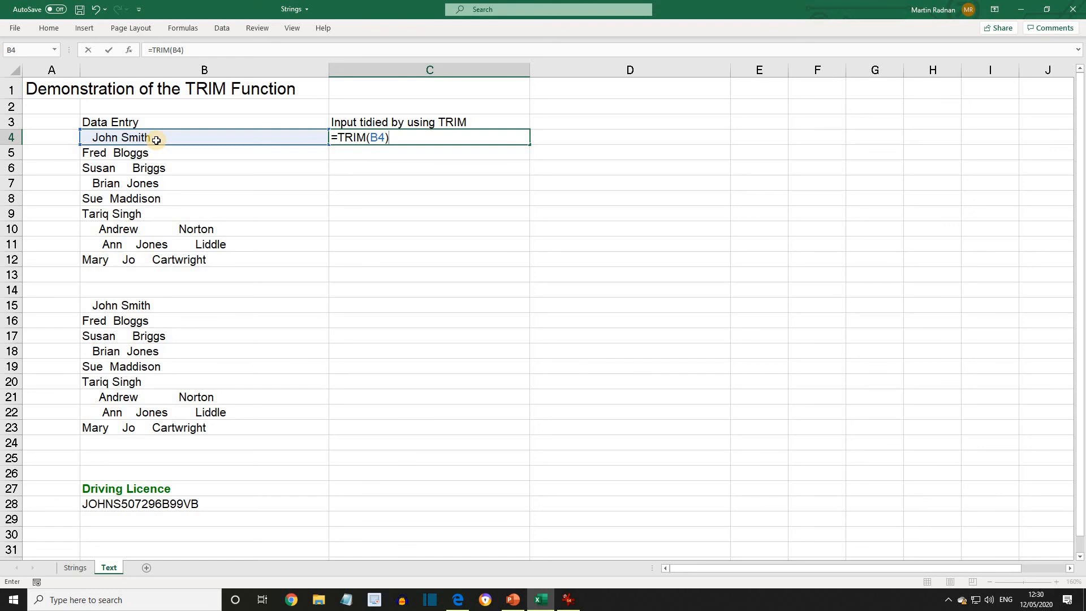
key("Return")
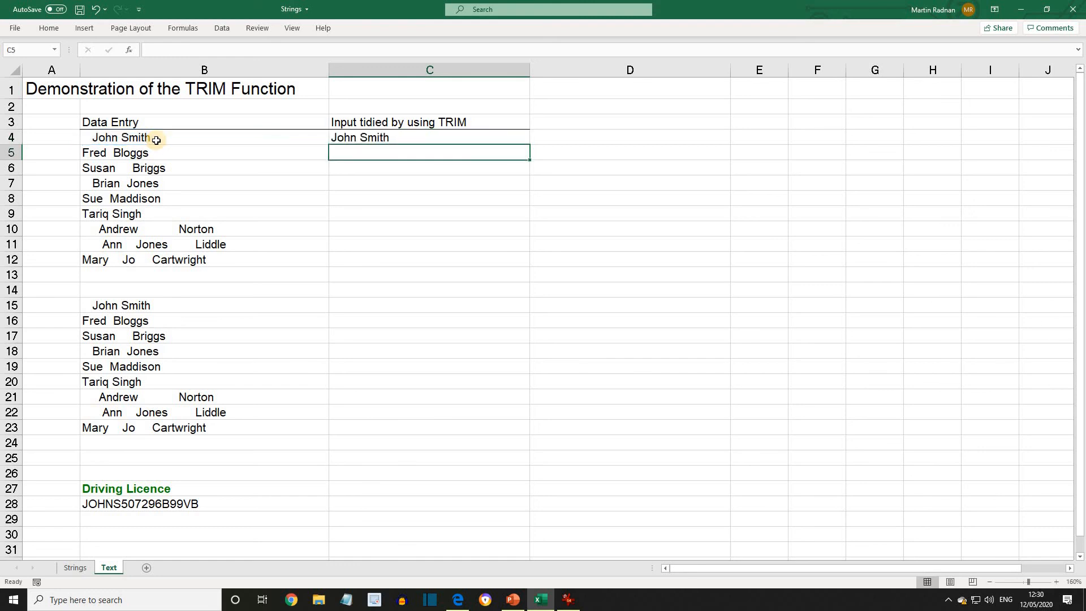
Copy the TRIM formula from C4 down into C5:C12
left_click(354, 140)
right_click(355, 140)
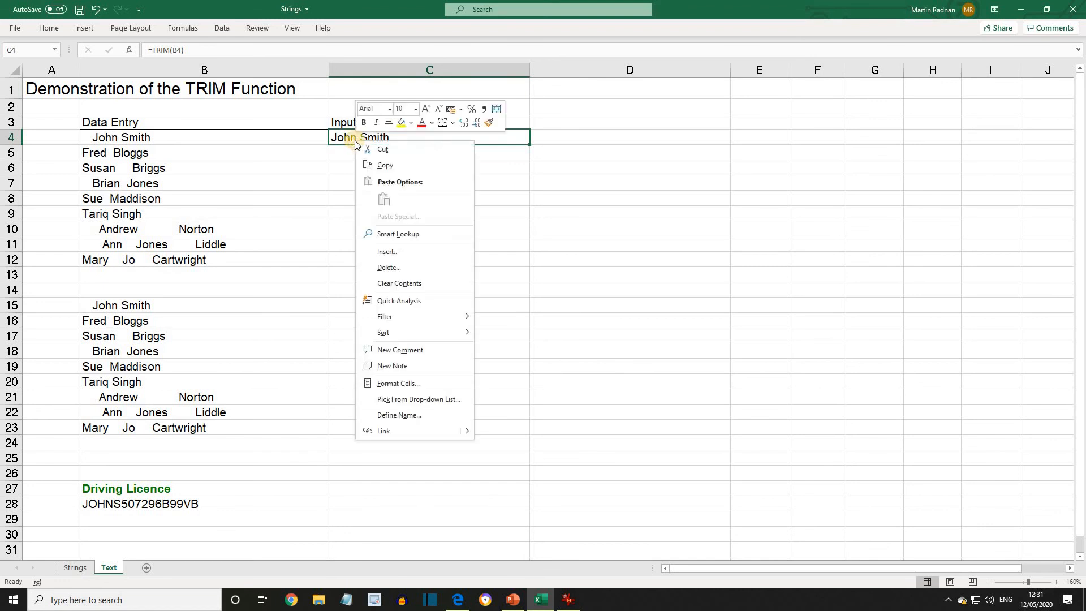
left_click(393, 171)
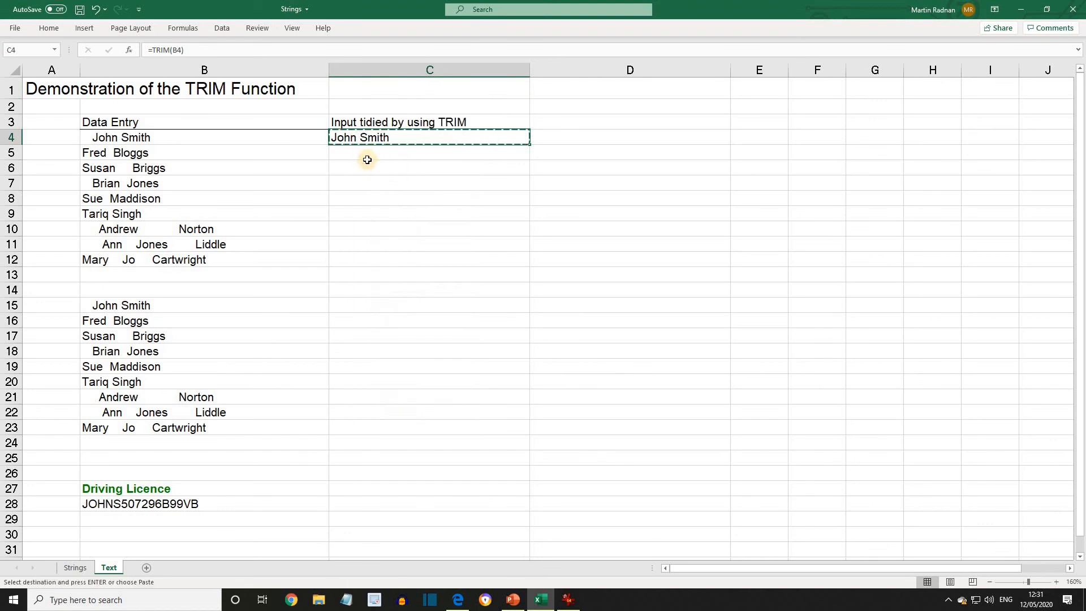
left_click_drag(364, 155, 346, 257)
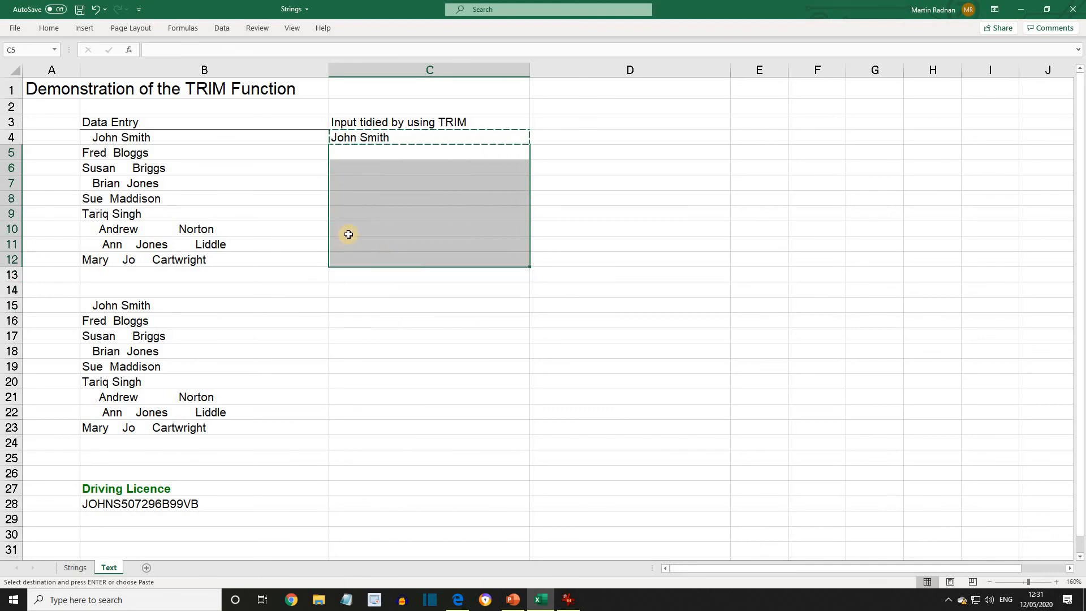
right_click(350, 236)
left_click(379, 301)
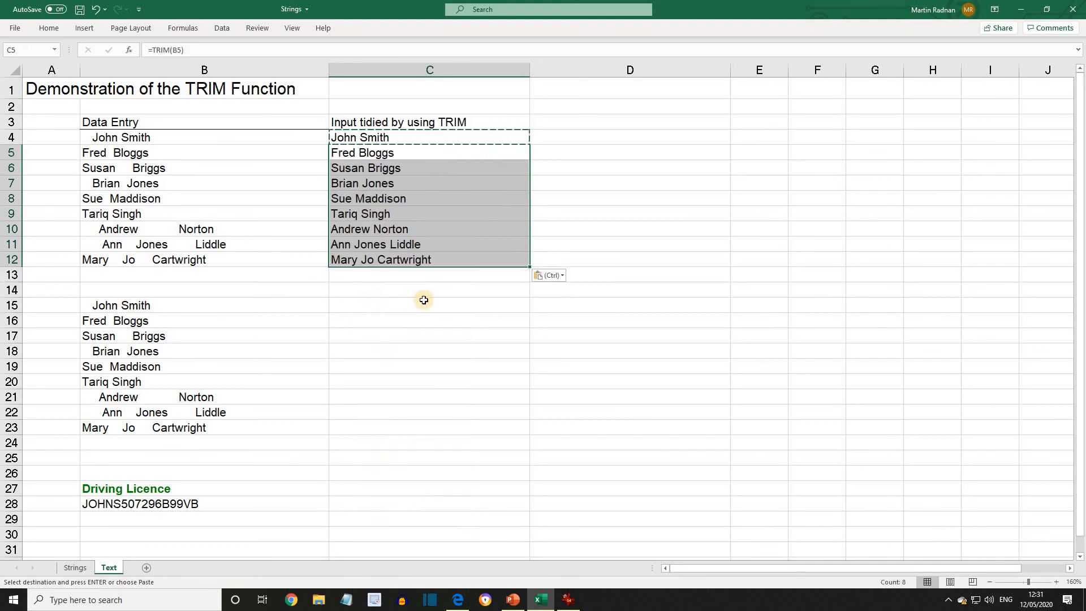
left_click(480, 315)
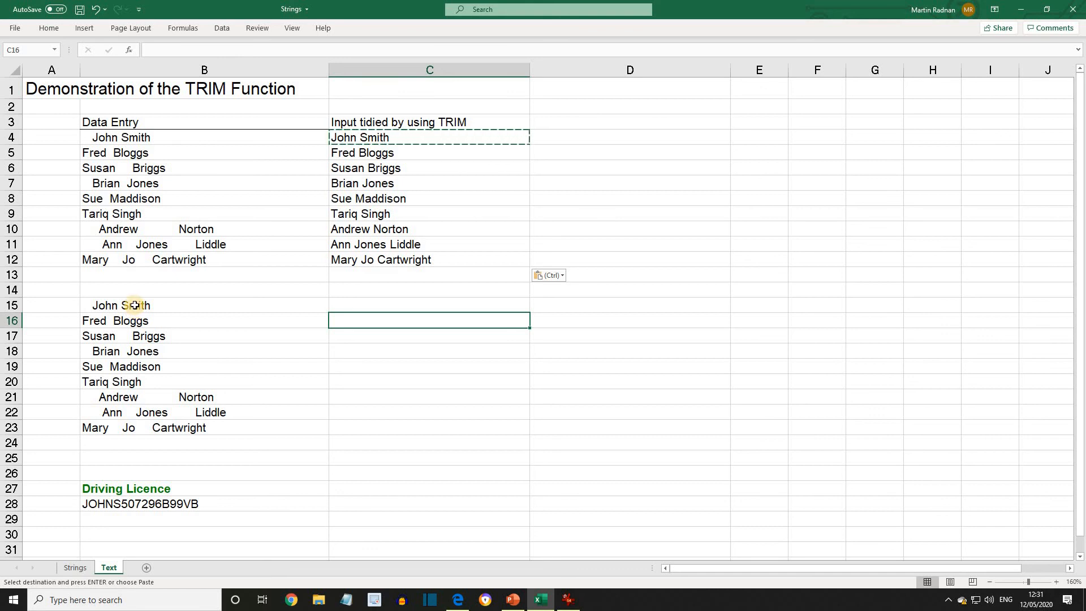
Replace every space in B15:B23 with # using Find and Replace
left_click_drag(134, 305, 163, 432)
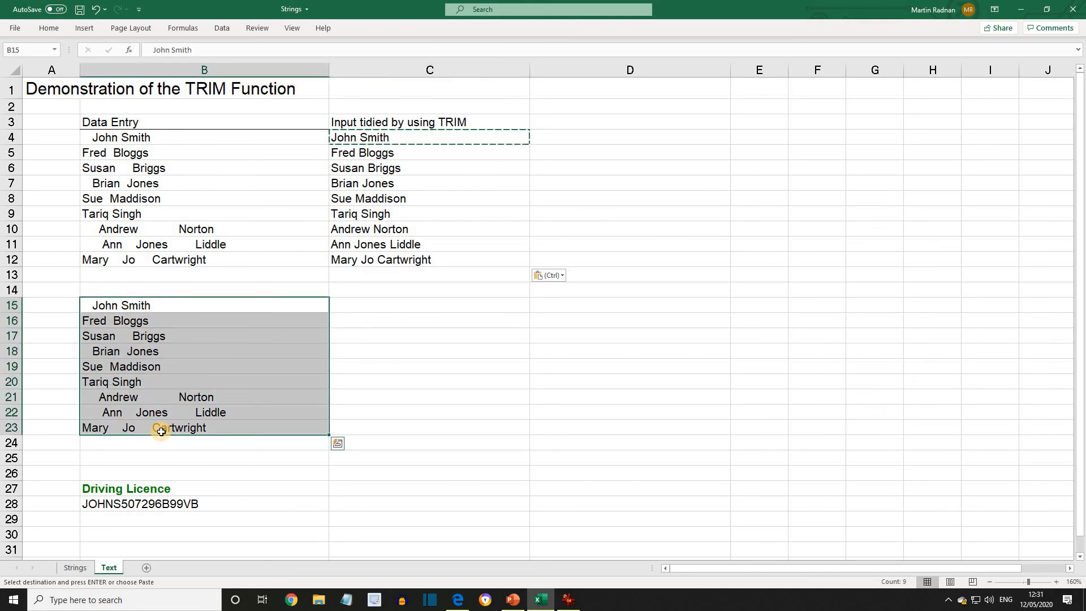
left_click(51, 30)
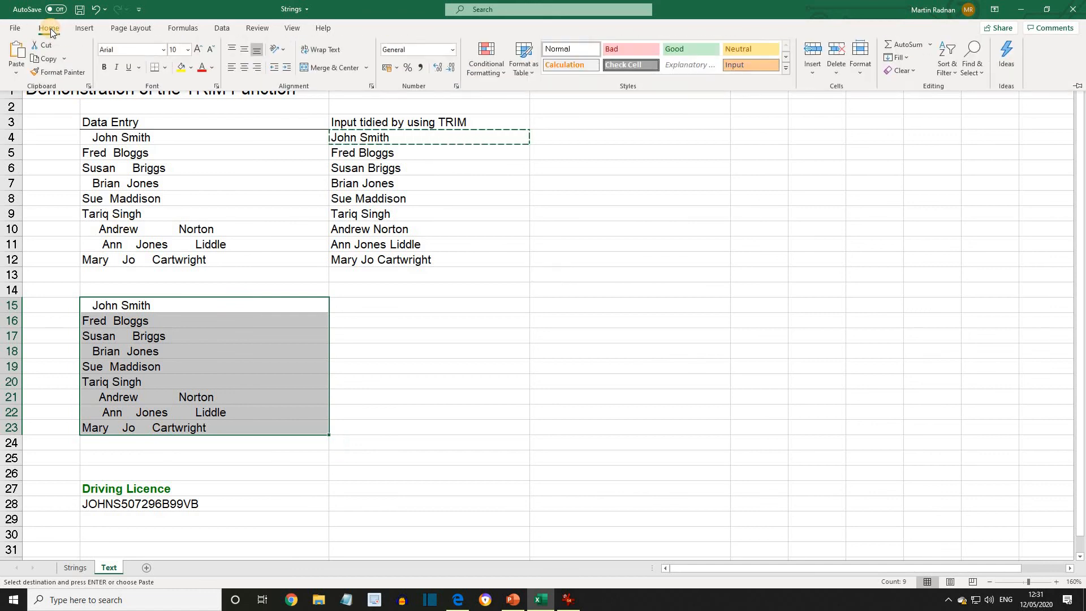
left_click(975, 67)
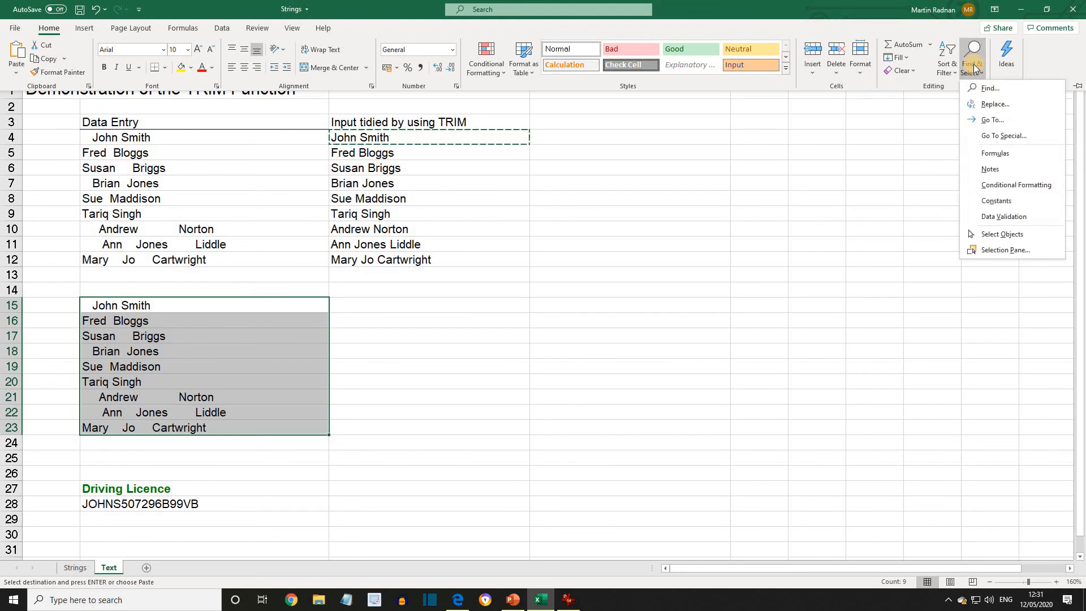
left_click(987, 107)
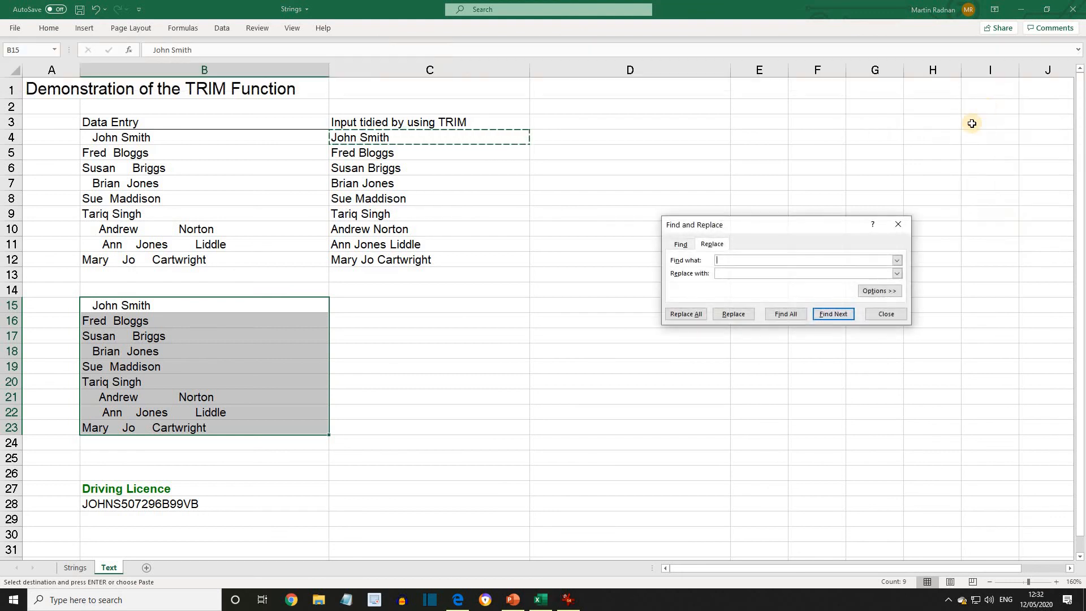
left_click(727, 273)
left_click(687, 314)
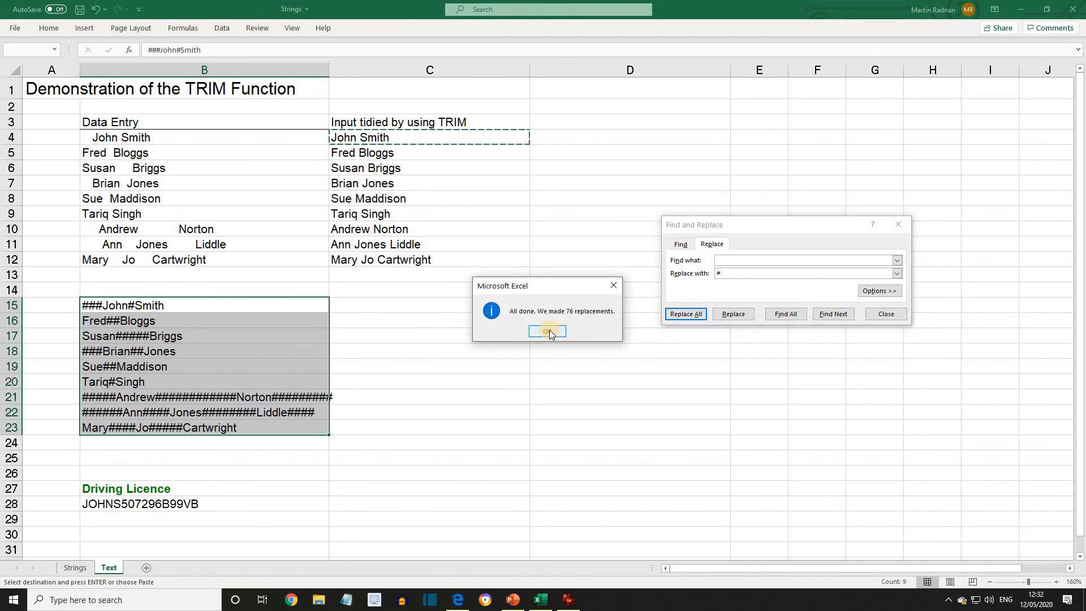
left_click(547, 331)
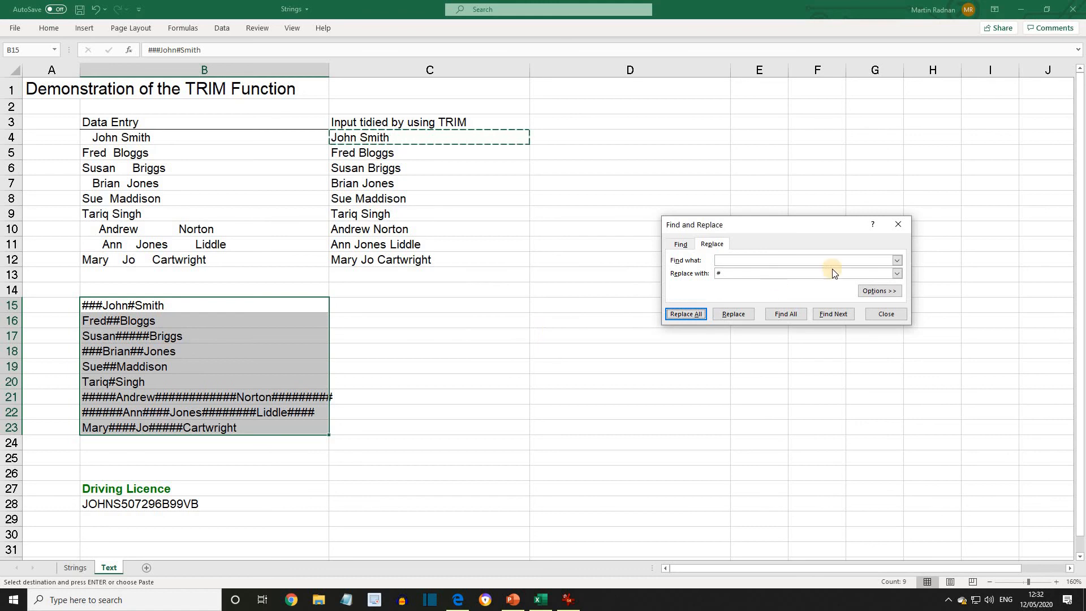
left_click(902, 225)
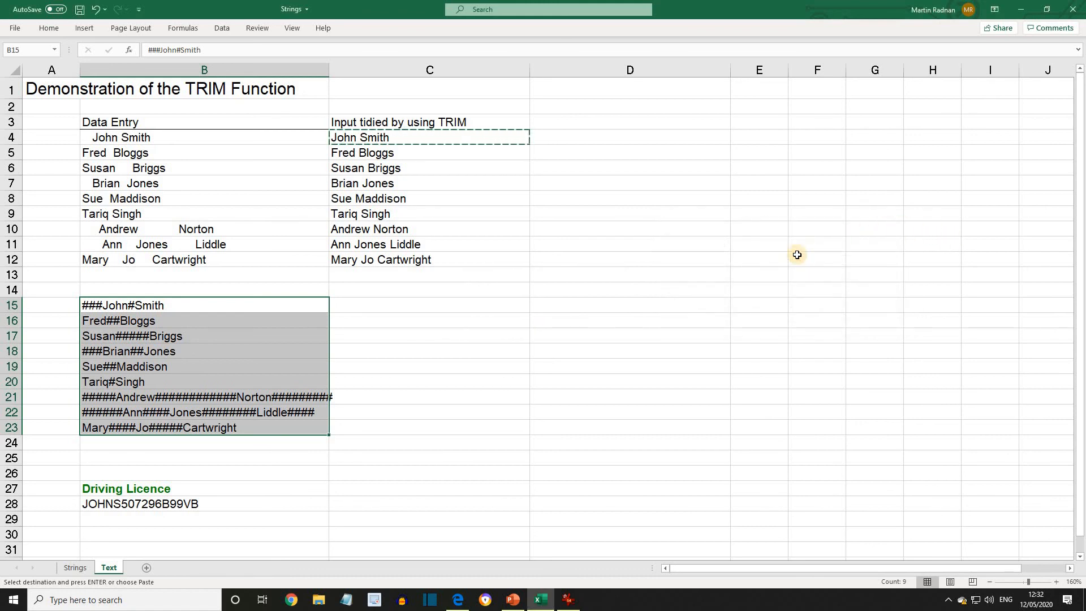